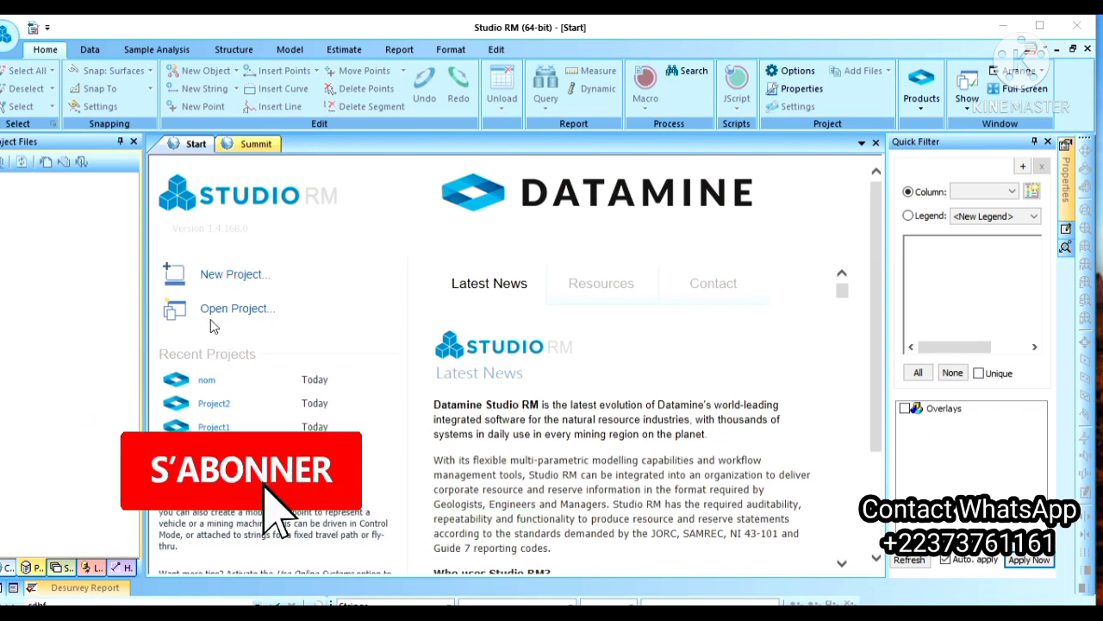
# Start a new project and bring up the project properties in the Studio Project Wizard
pyautogui.click(259, 314)
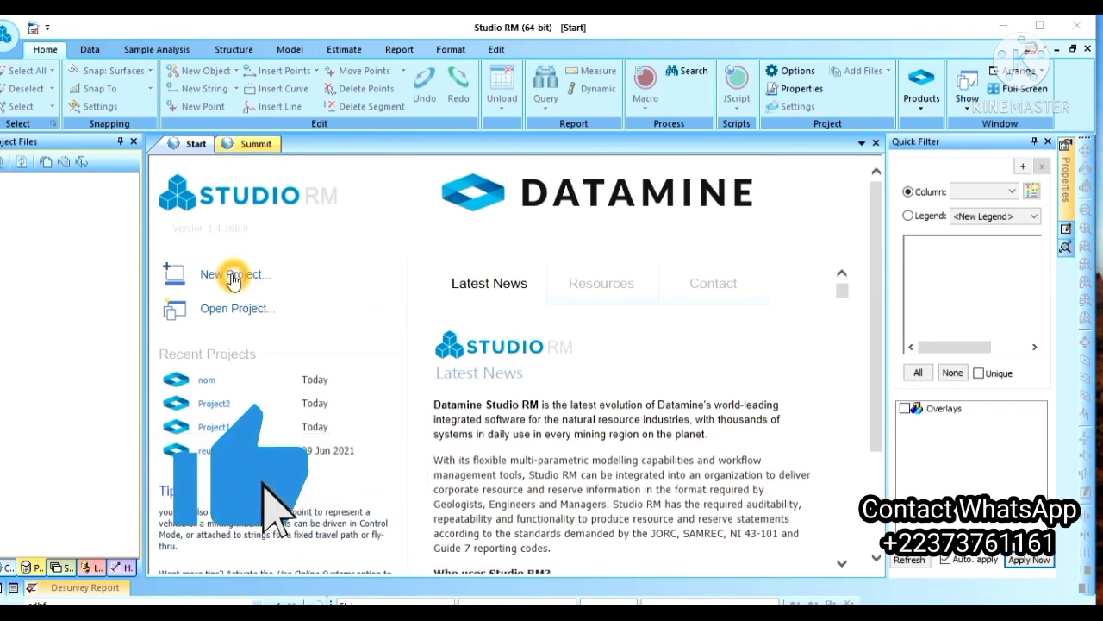
pyautogui.click(9, 32)
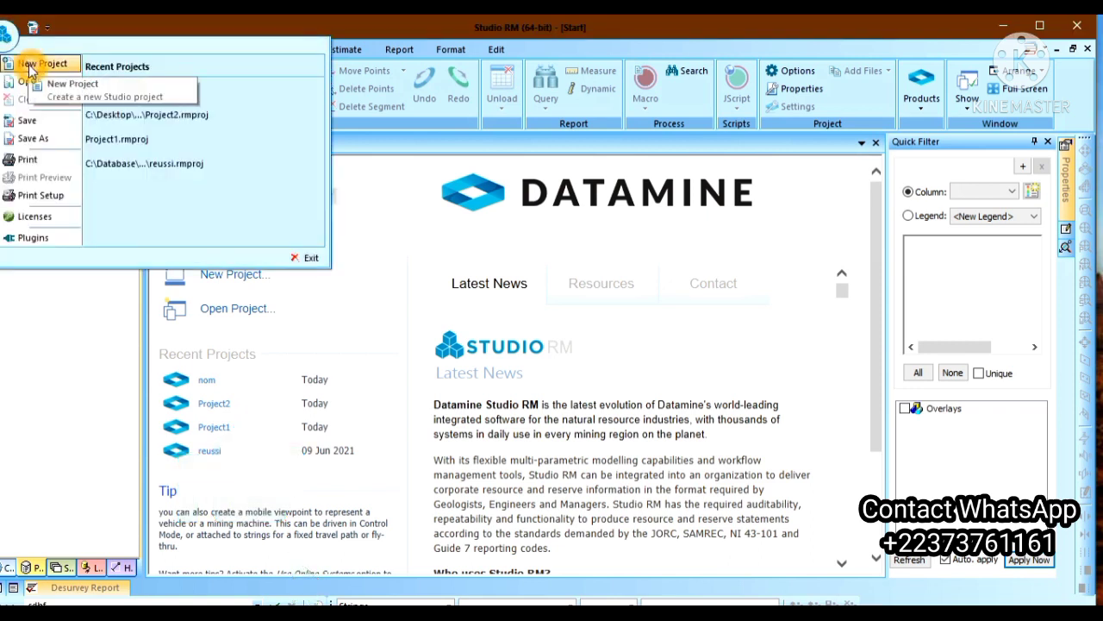
pyautogui.click(395, 207)
pyautogui.click(245, 278)
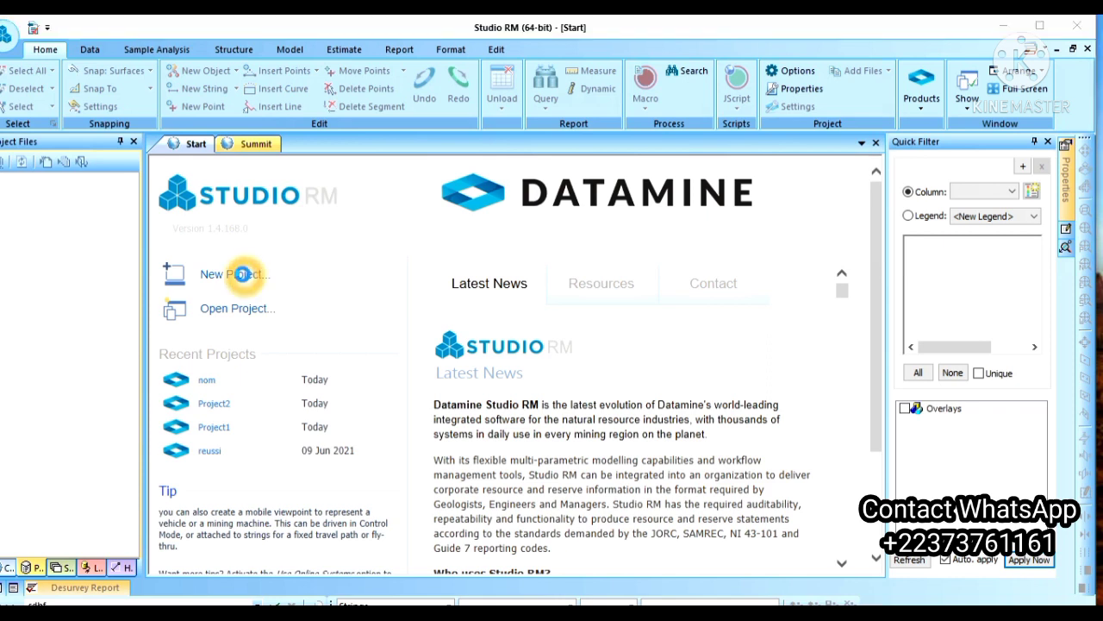
pyautogui.click(244, 274)
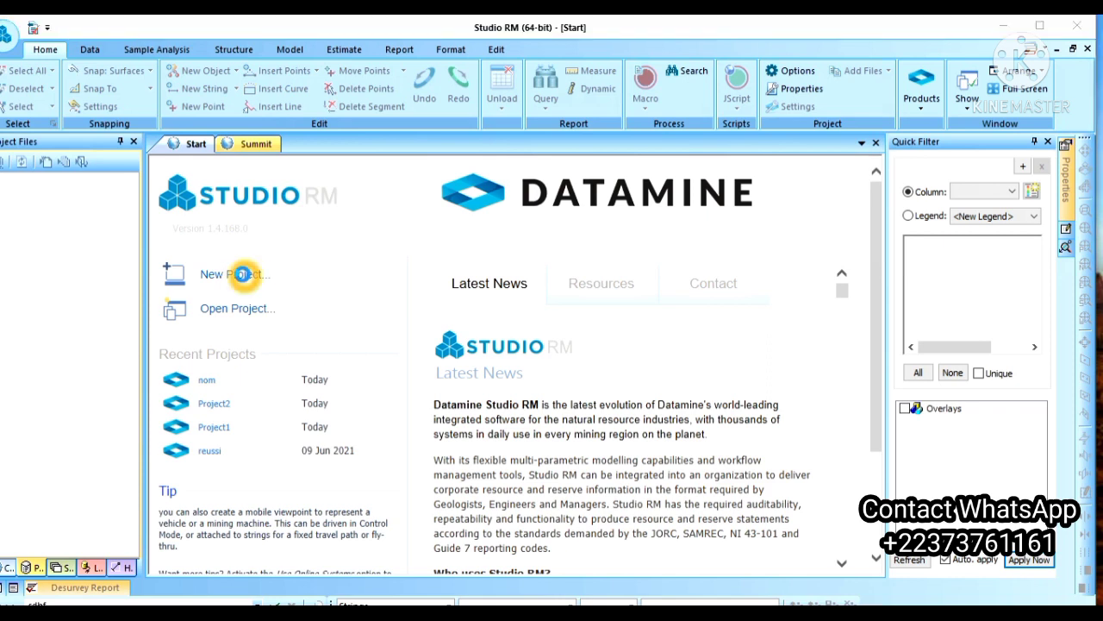
pyautogui.click(244, 280)
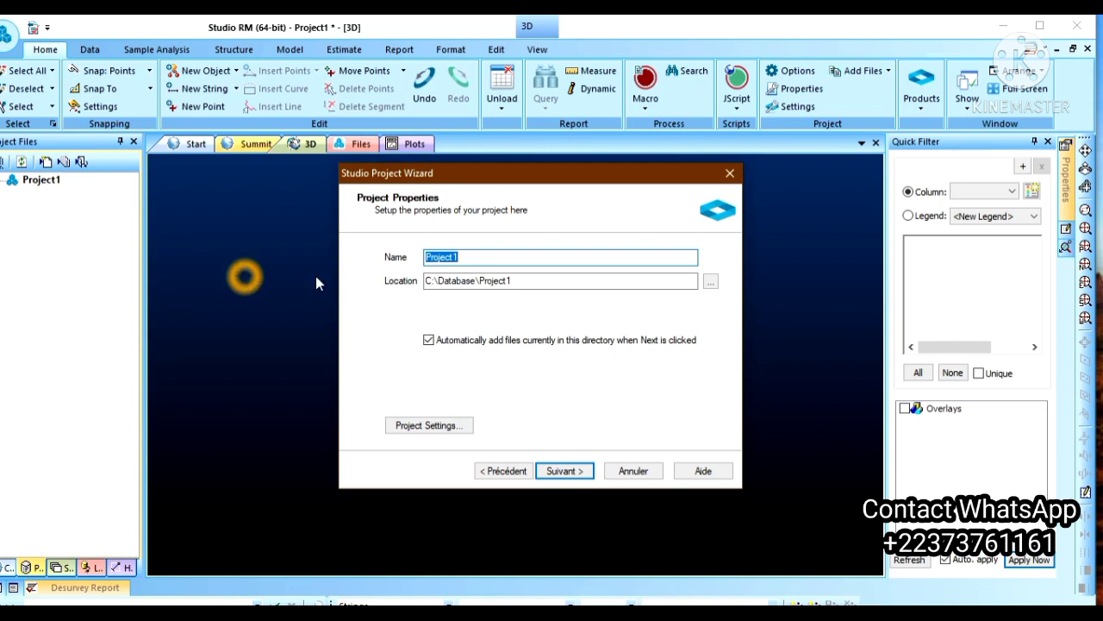
# Name the new project exploration
pyautogui.click(500, 256)
pyautogui.click(499, 257)
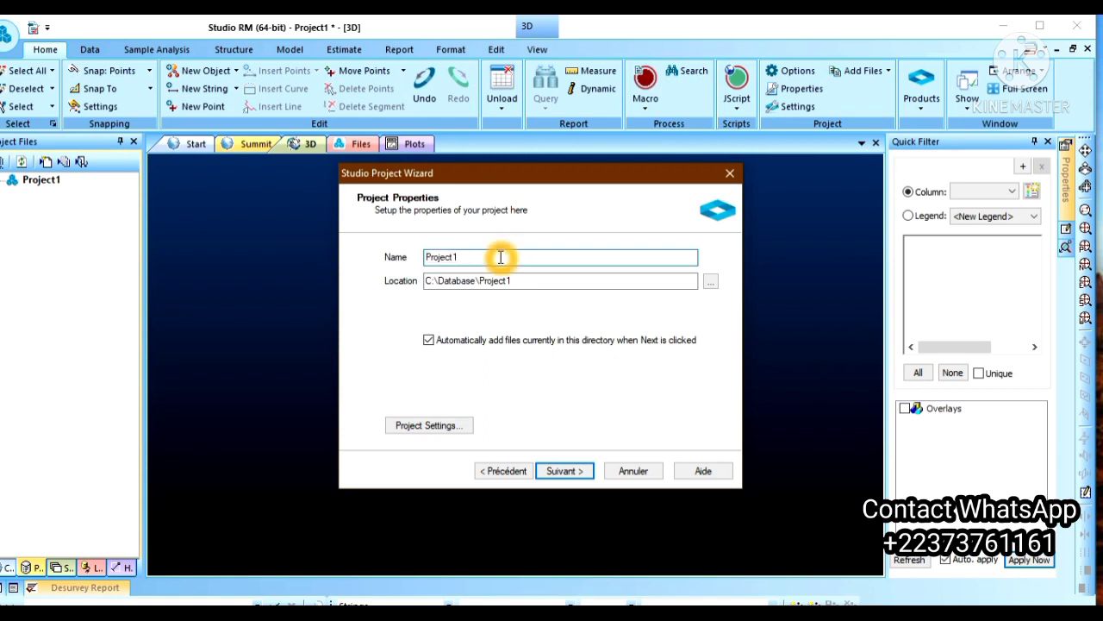
pyautogui.press('BackSpace')
pyautogui.press('BackSpace')
pyautogui.press('BackSpace')
pyautogui.press('BackSpace')
pyautogui.press('BackSpace')
pyautogui.press('BackSpace')
pyautogui.press('BackSpace')
pyautogui.press('BackSpace')
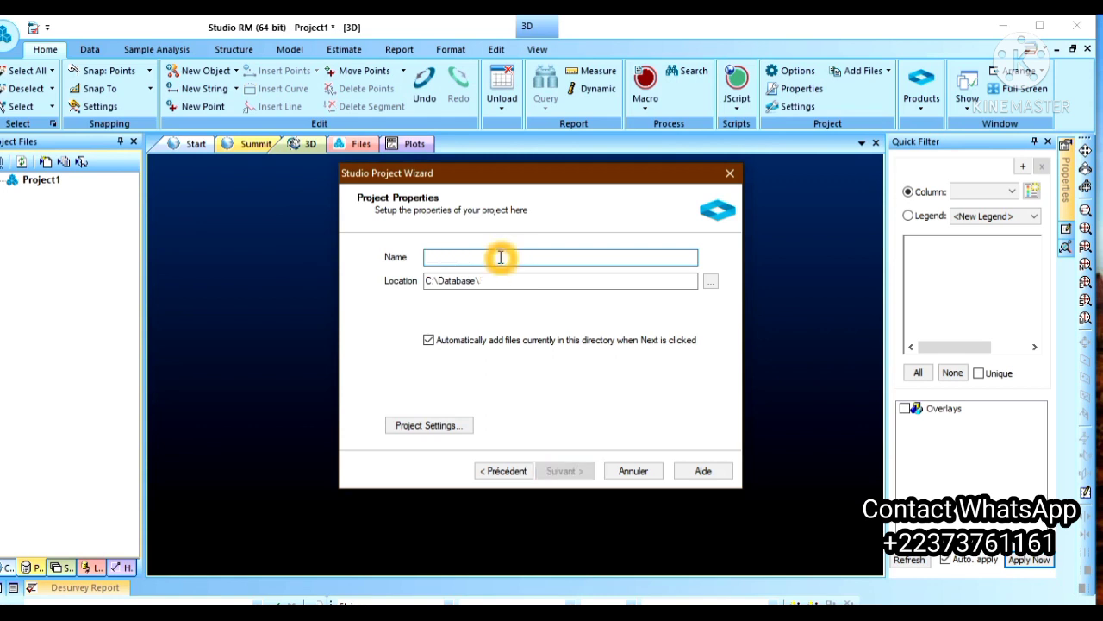
pyautogui.write('e')
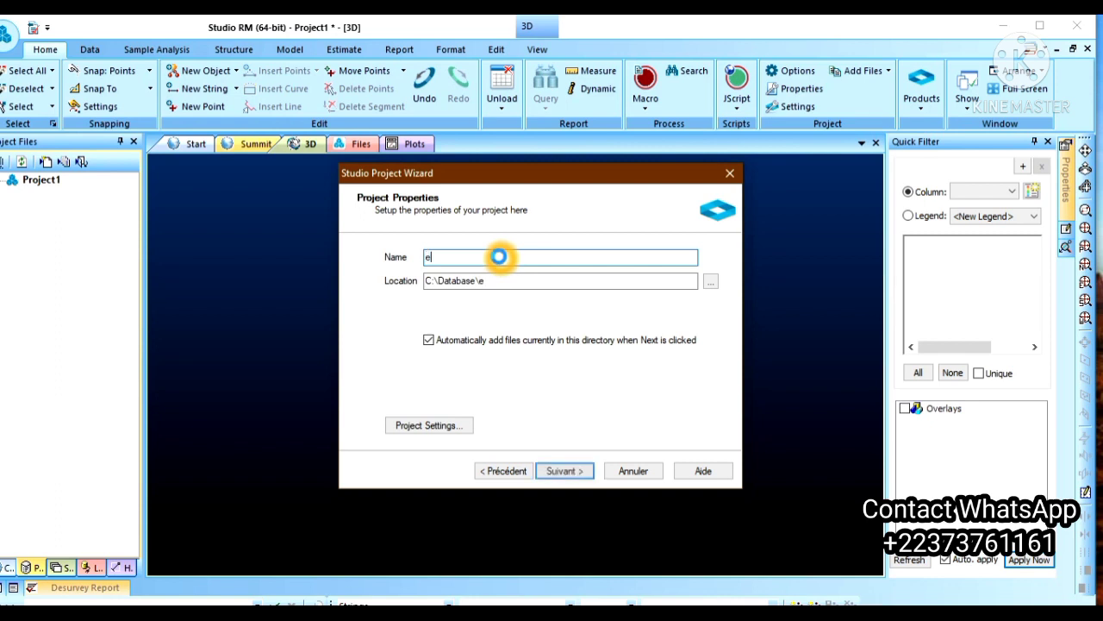
pyautogui.write('xplor')
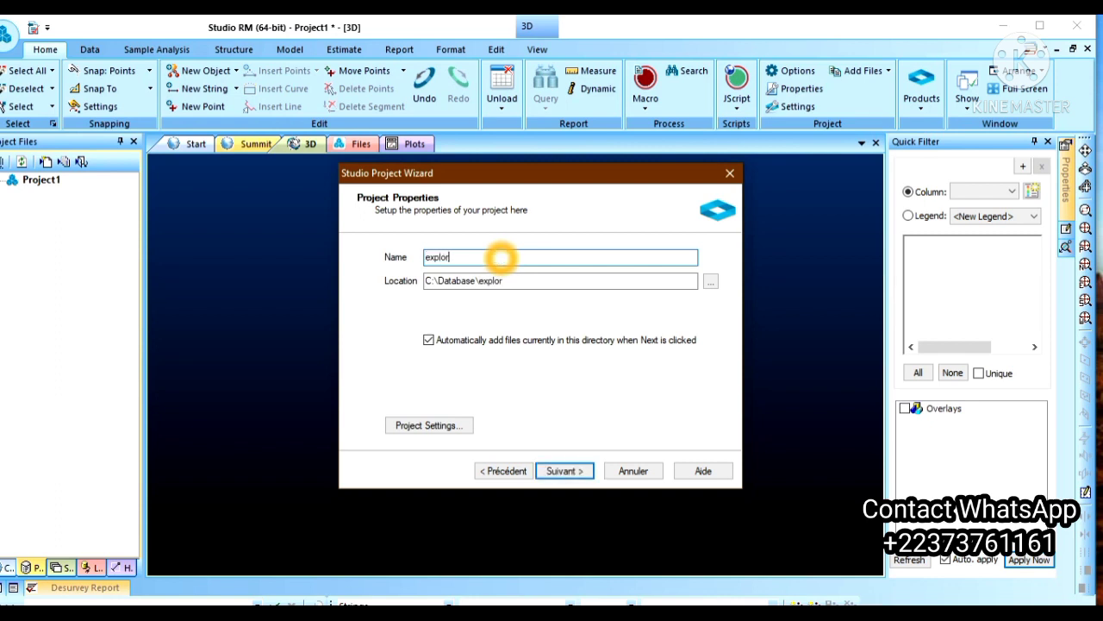
pyautogui.write('ation')
# Set the project location to the formation folder inside Données Landsat on the desktop
pyautogui.click(710, 281)
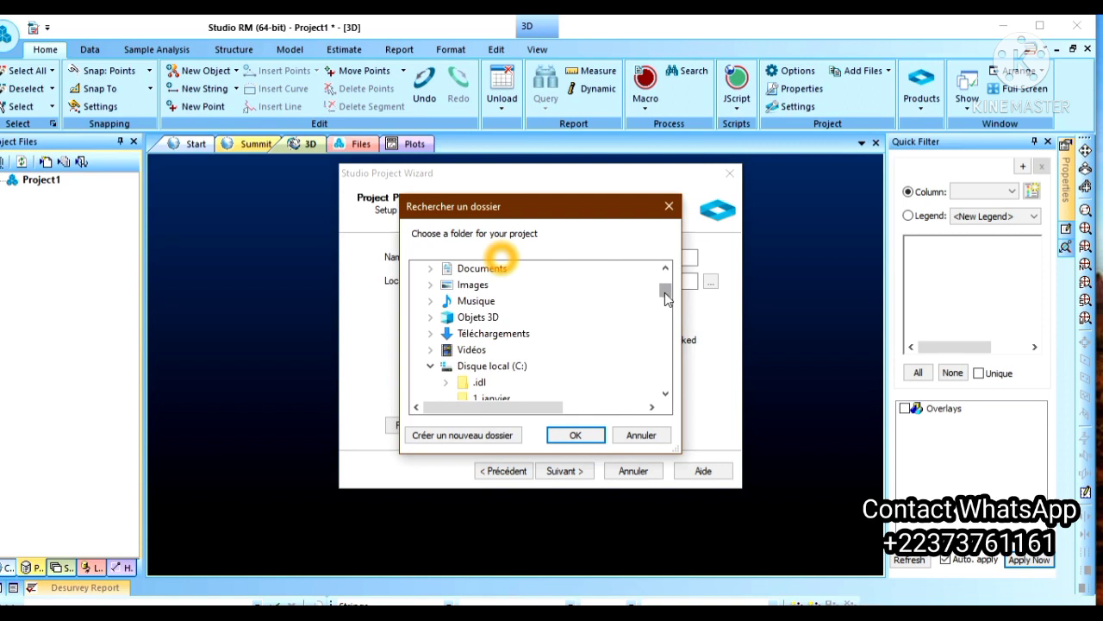
pyautogui.moveTo(665, 296); pyautogui.dragTo(666, 298)
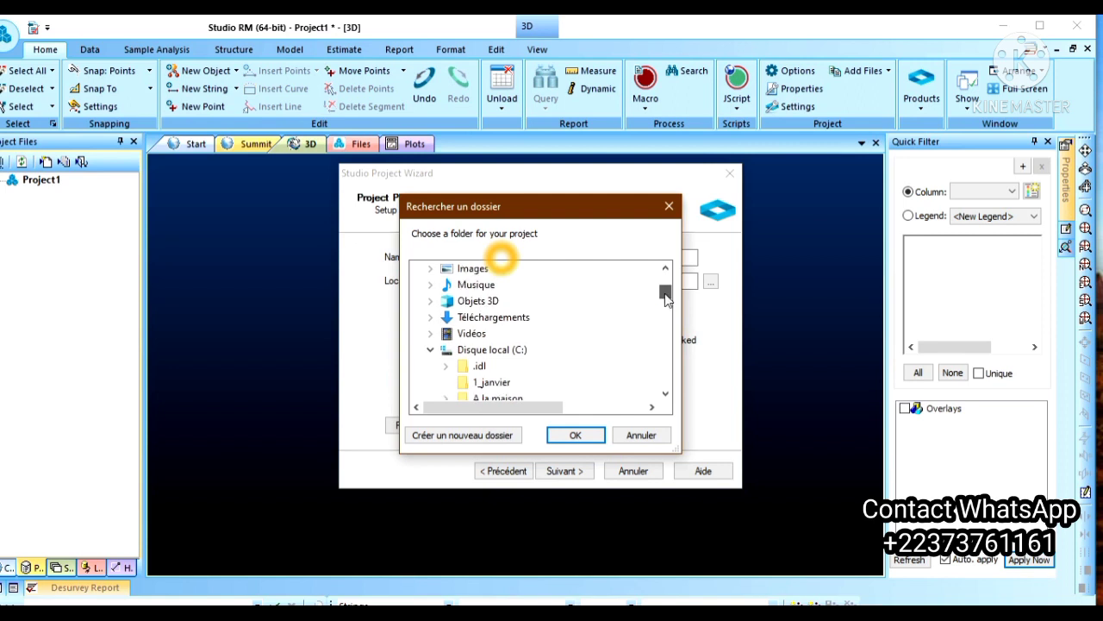
pyautogui.moveTo(665, 295); pyautogui.dragTo(666, 297)
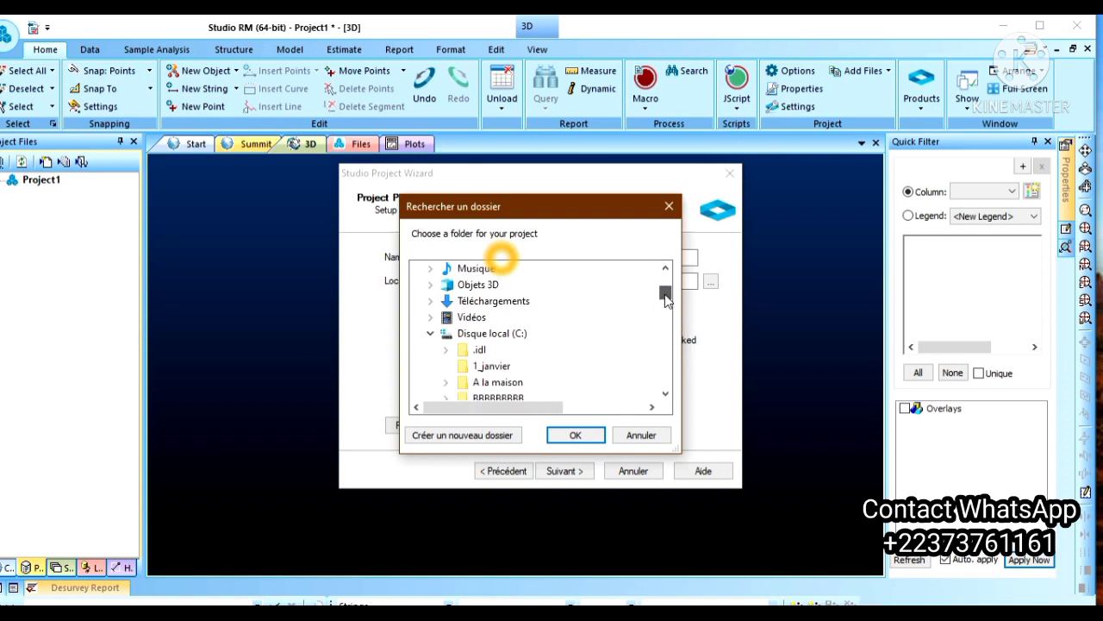
pyautogui.moveTo(665, 298); pyautogui.dragTo(665, 293)
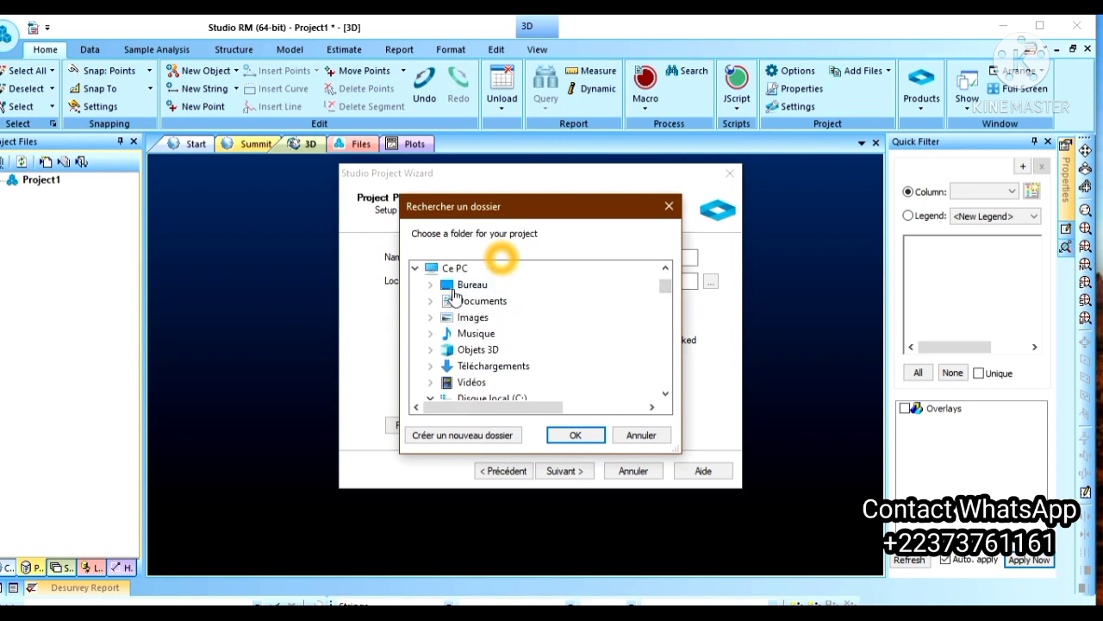
pyautogui.doubleClick(465, 283)
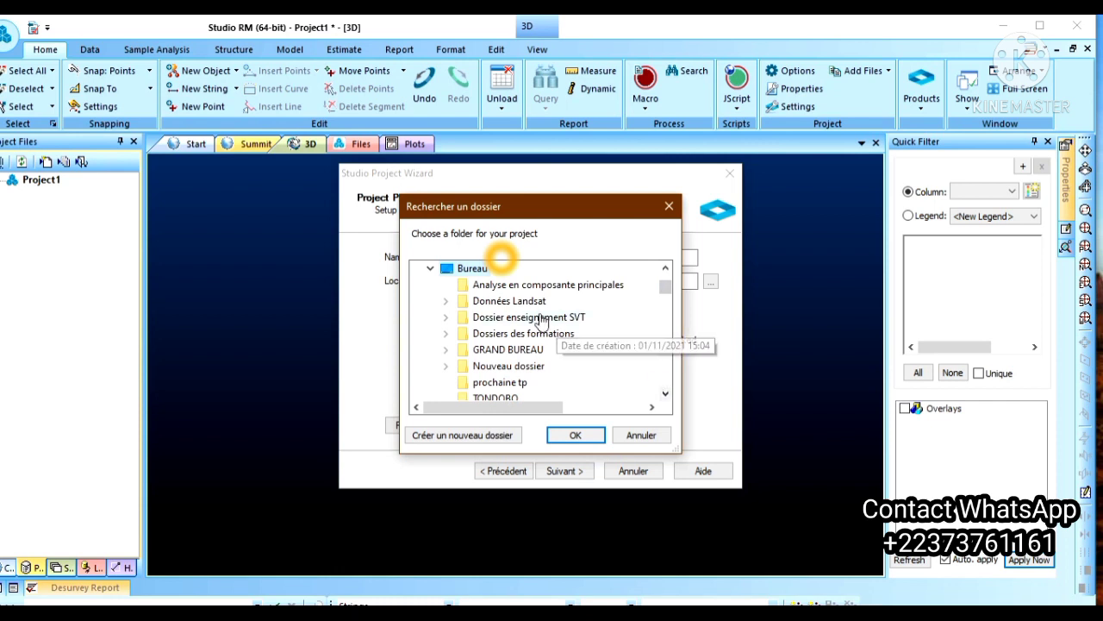
pyautogui.doubleClick(512, 302)
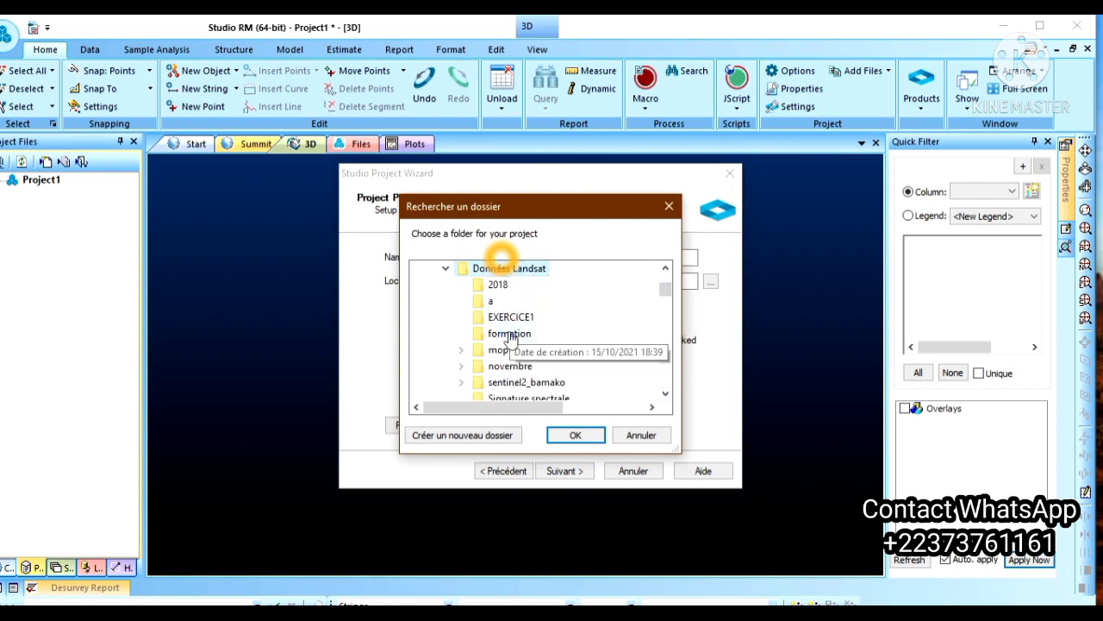
pyautogui.click(510, 336)
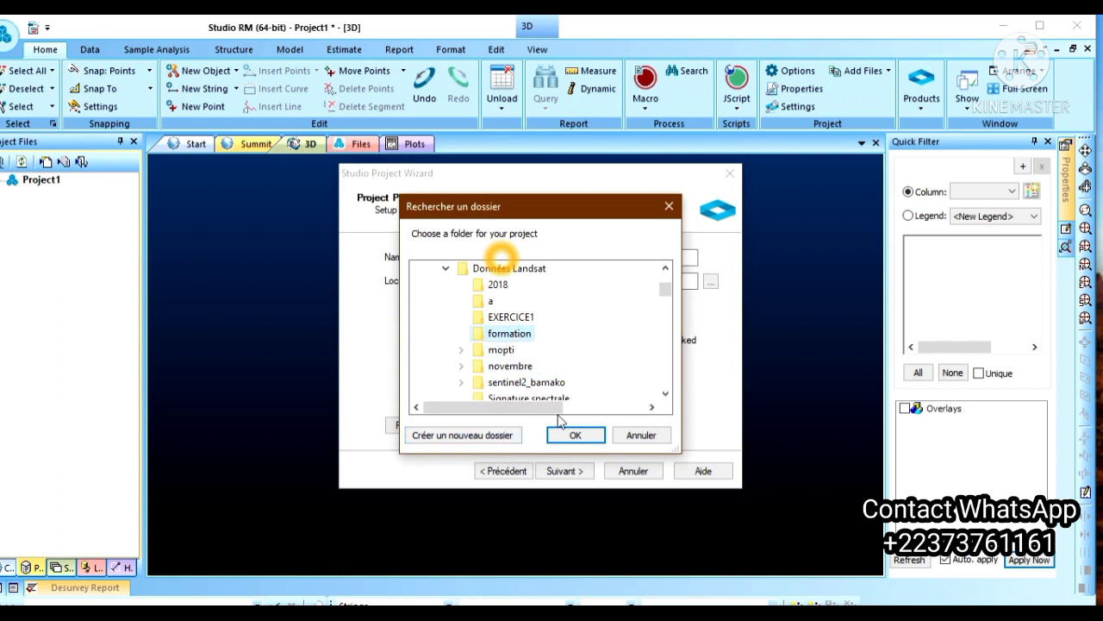
pyautogui.click(575, 436)
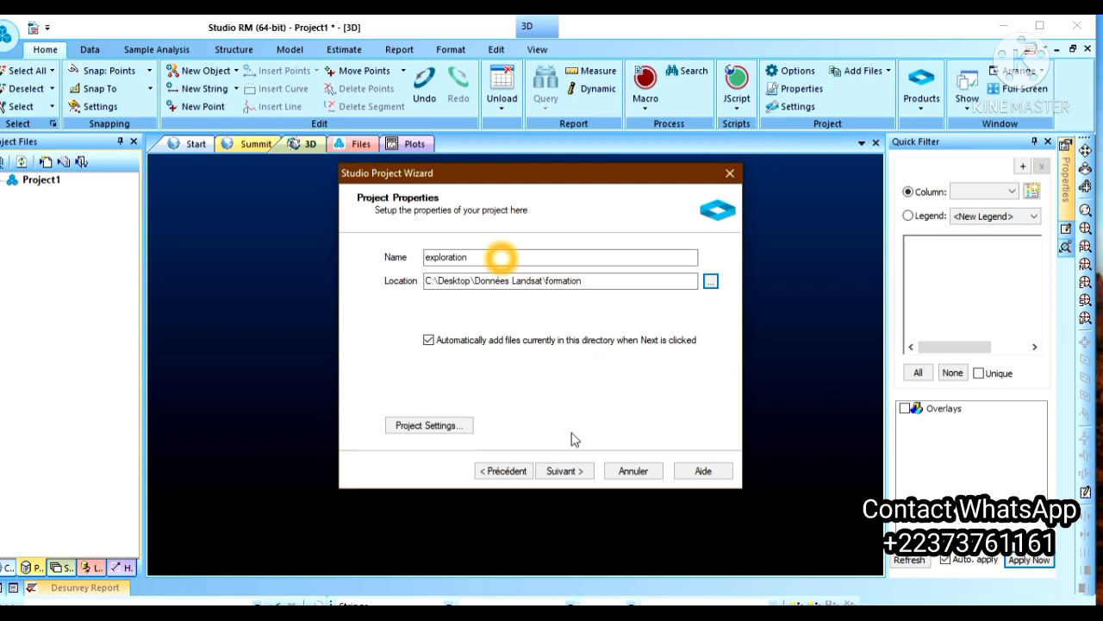
# Enable detecting new files in the project folder when the project is opened, in the project settings
pyautogui.click(444, 436)
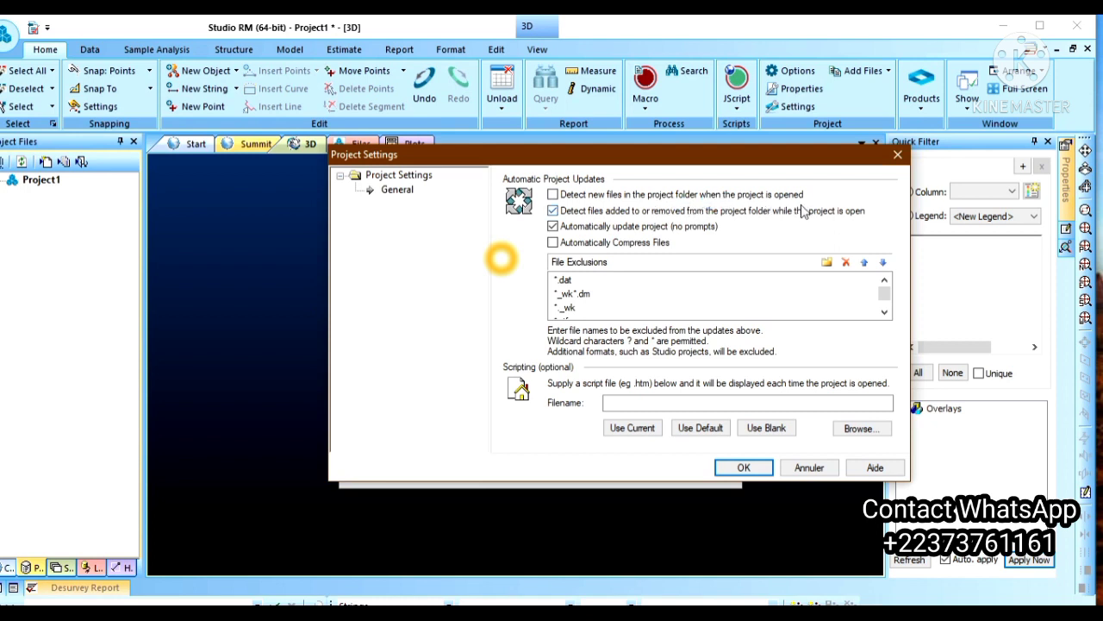
pyautogui.click(554, 195)
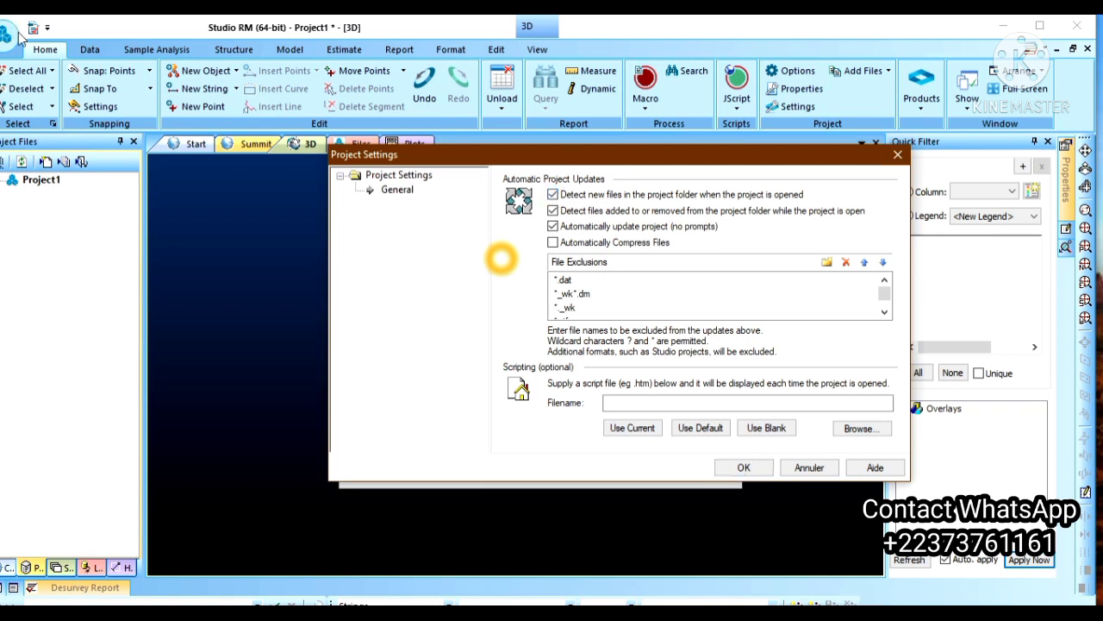
pyautogui.click(554, 223)
pyautogui.click(744, 468)
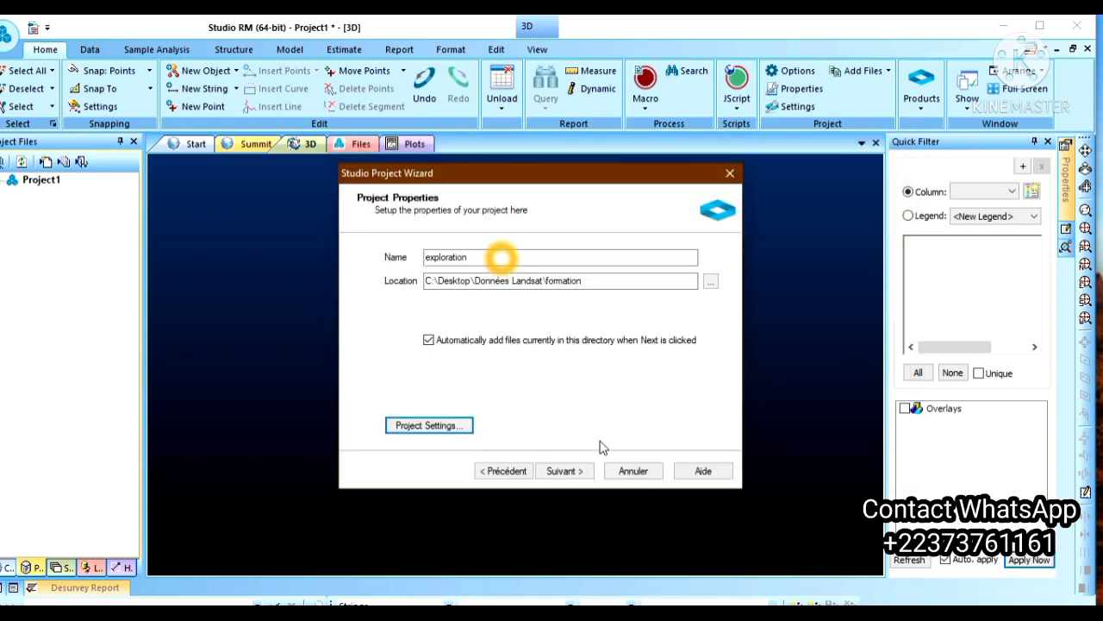
# Accept the listed project files and finish creating the exploration project
pyautogui.click(562, 471)
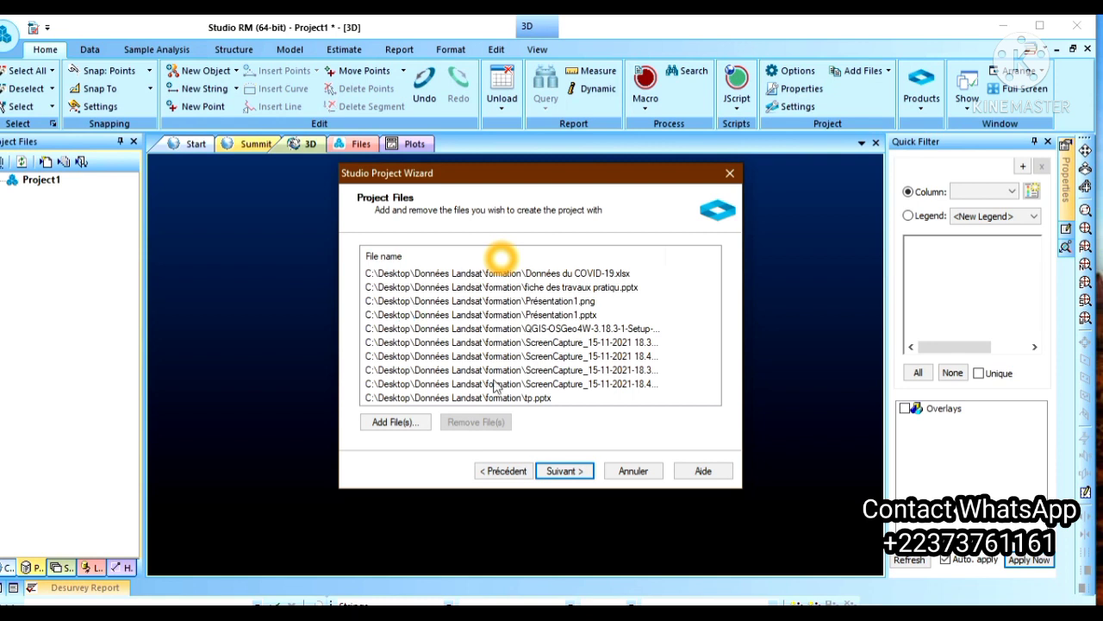
pyautogui.click(566, 472)
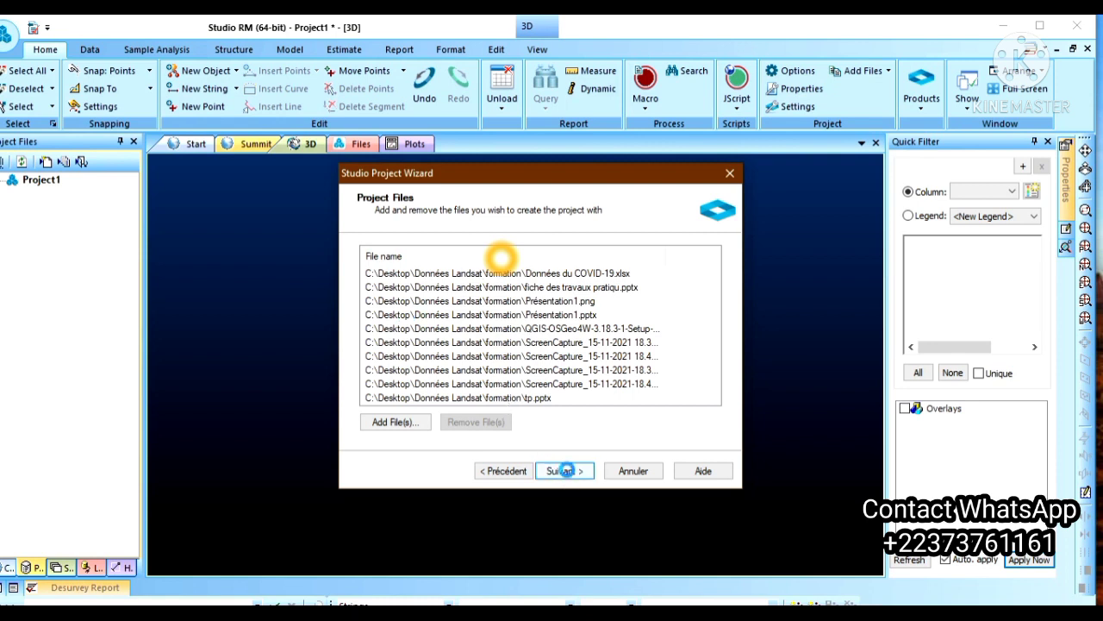
pyautogui.click(568, 472)
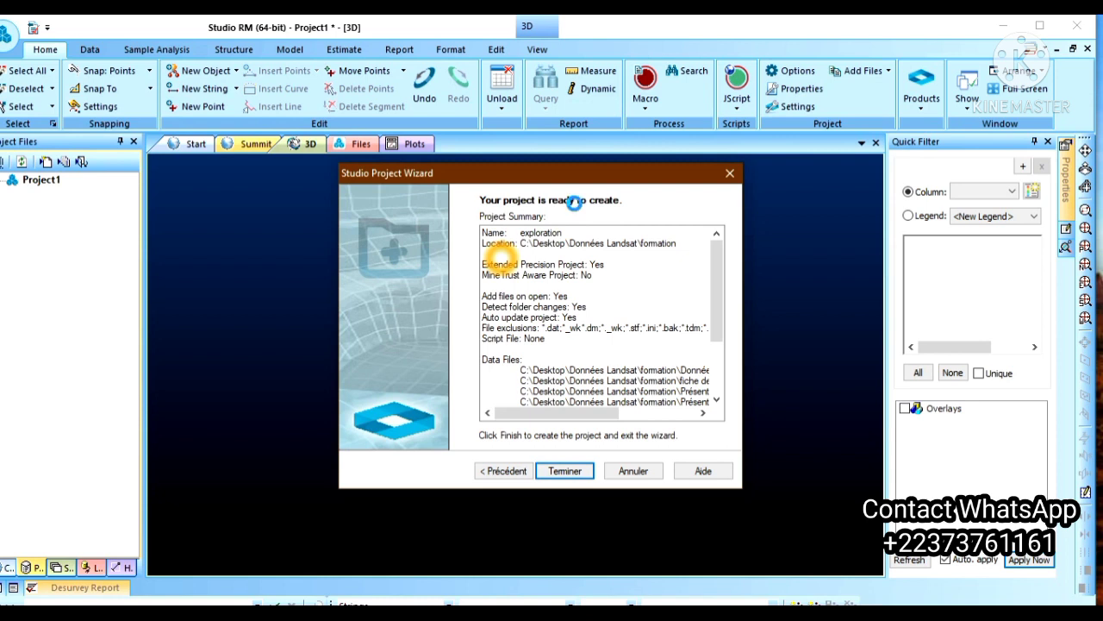
pyautogui.click(566, 470)
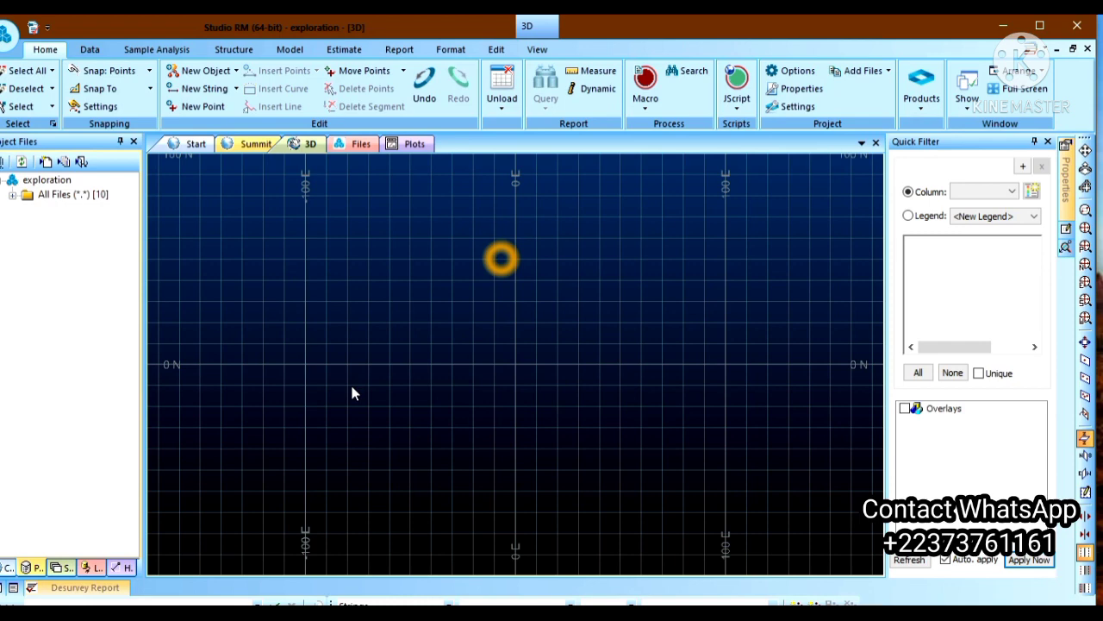
# Start a data import into the project with the Text driver category and the Tables data type
pyautogui.click(91, 50)
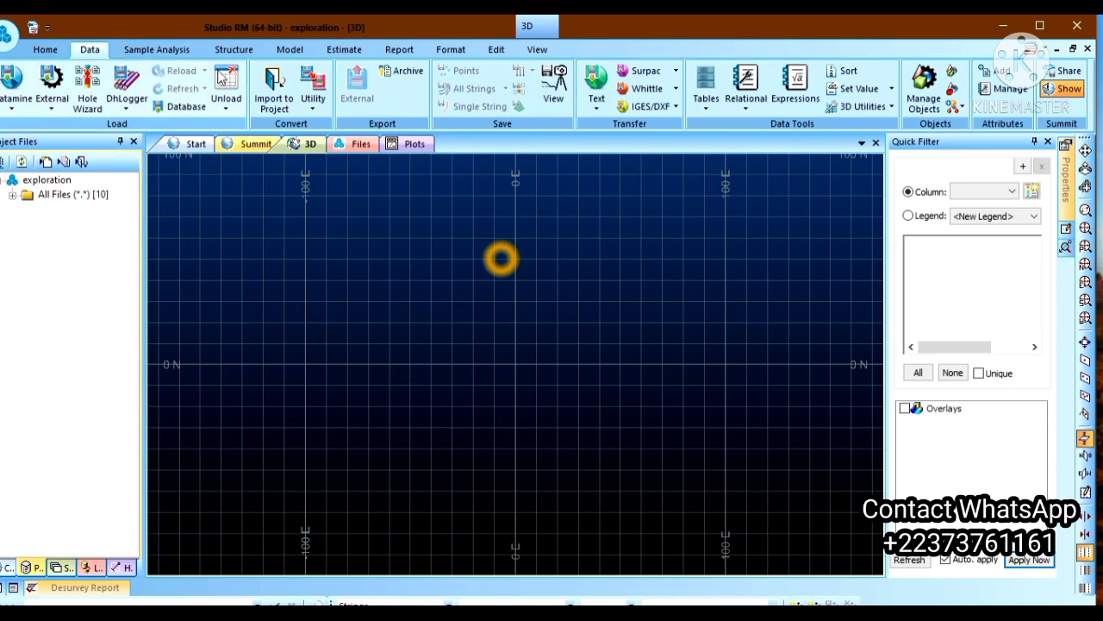
pyautogui.click(287, 97)
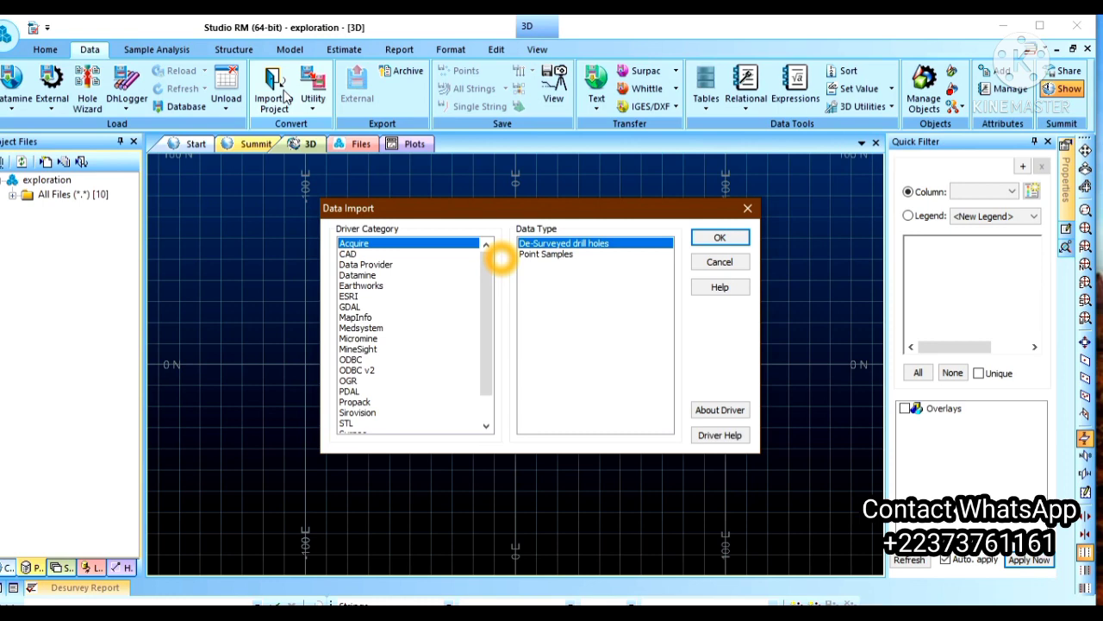
pyautogui.click(351, 255)
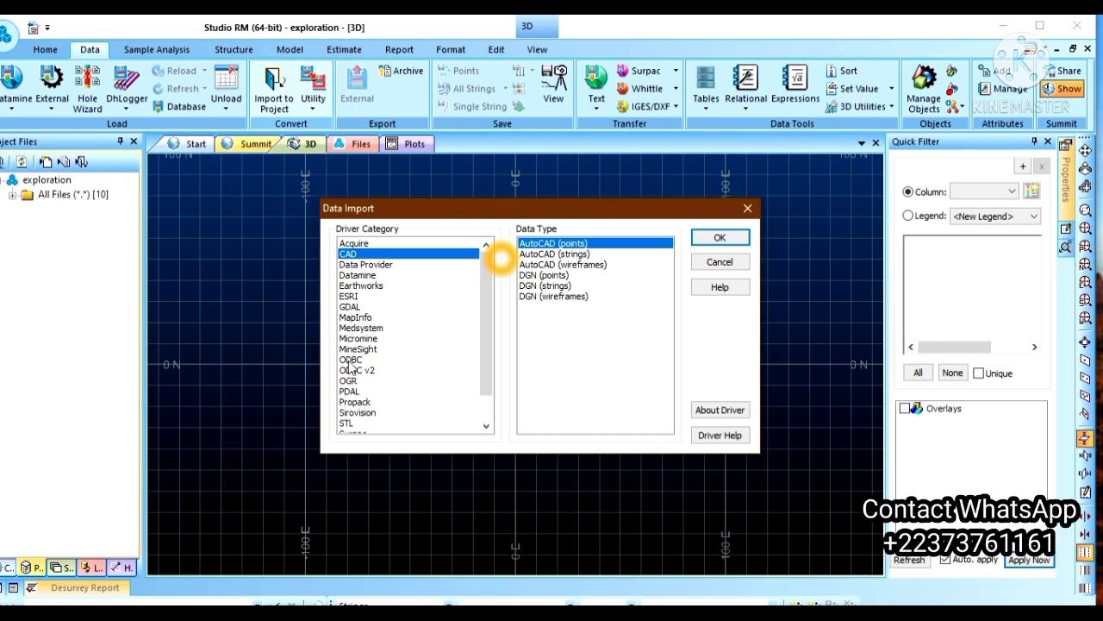
pyautogui.click(487, 426)
pyautogui.click(486, 427)
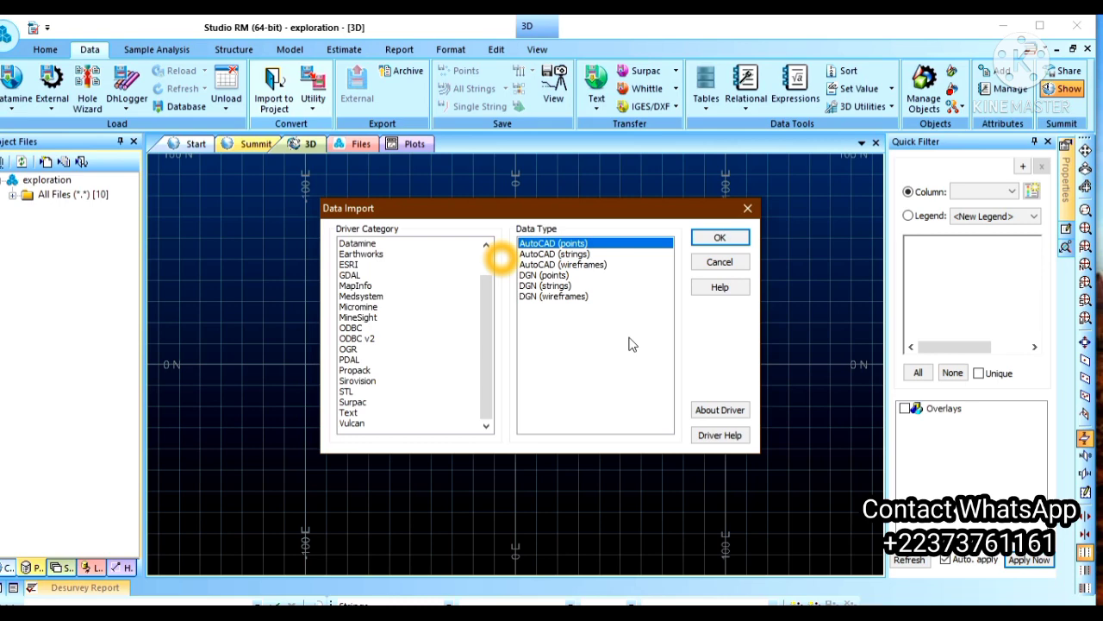
pyautogui.click(350, 412)
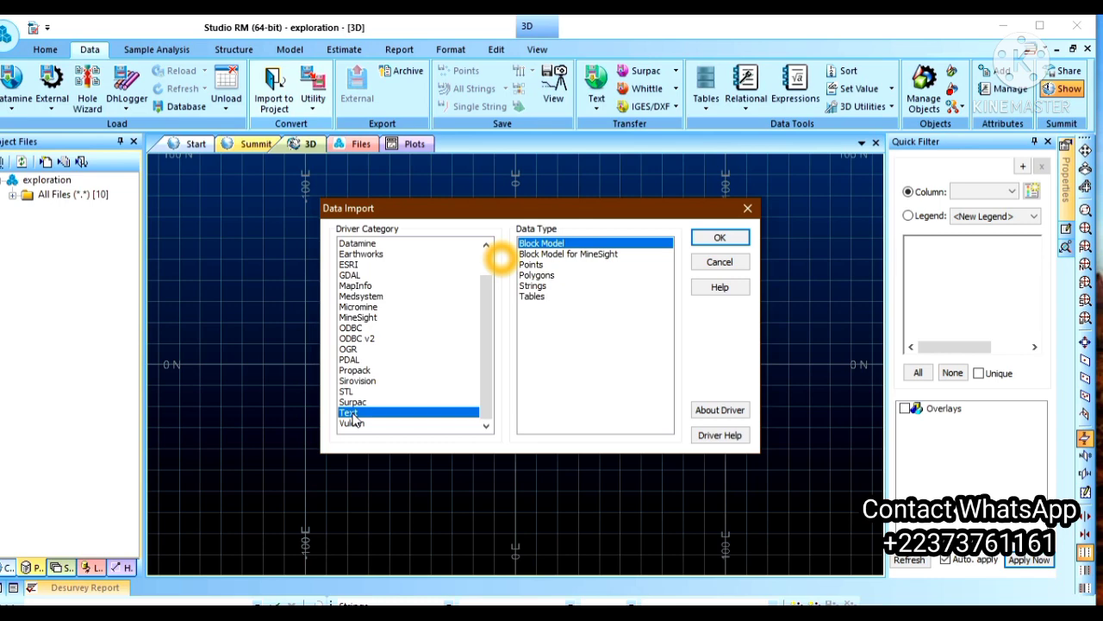
pyautogui.click(535, 297)
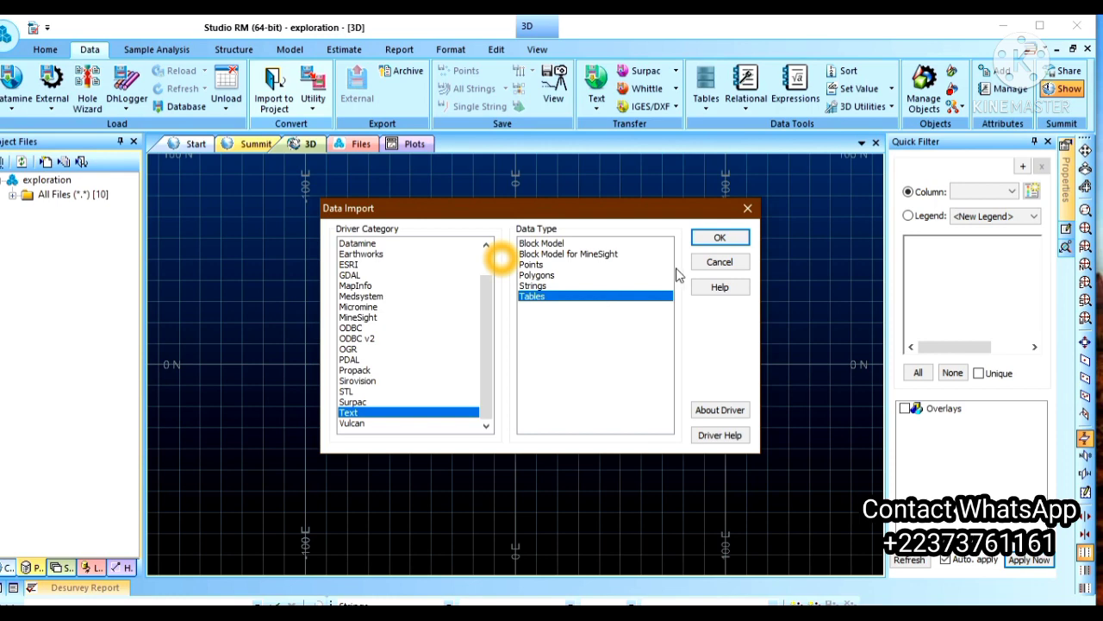
pyautogui.click(719, 240)
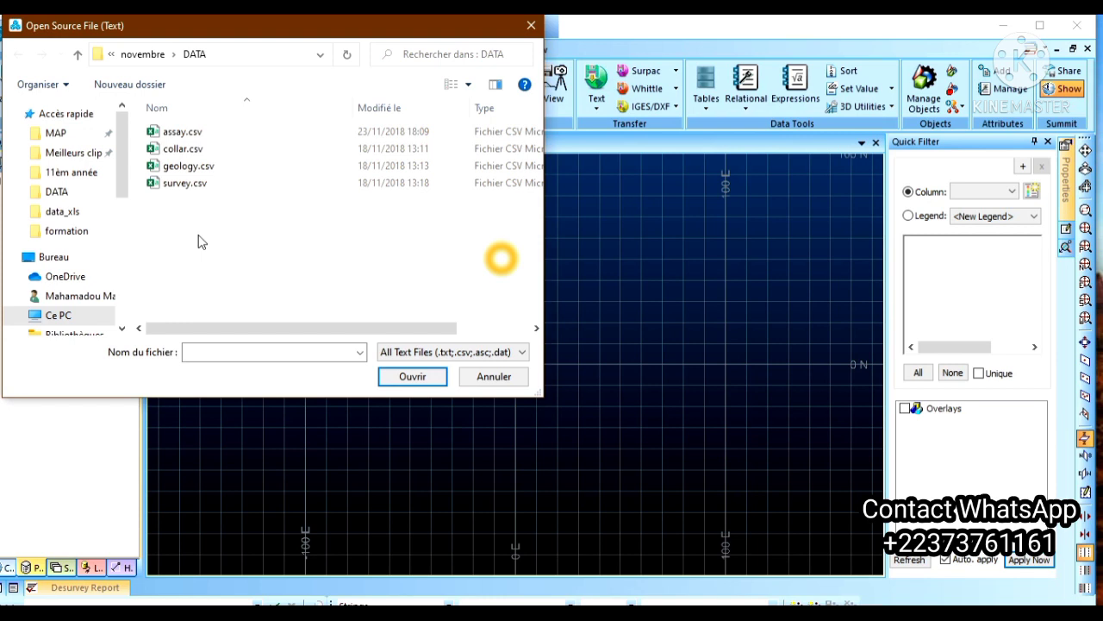
# Open assay.csv from the novembre\DATA folder as the source file for the text import
pyautogui.click(657, 364)
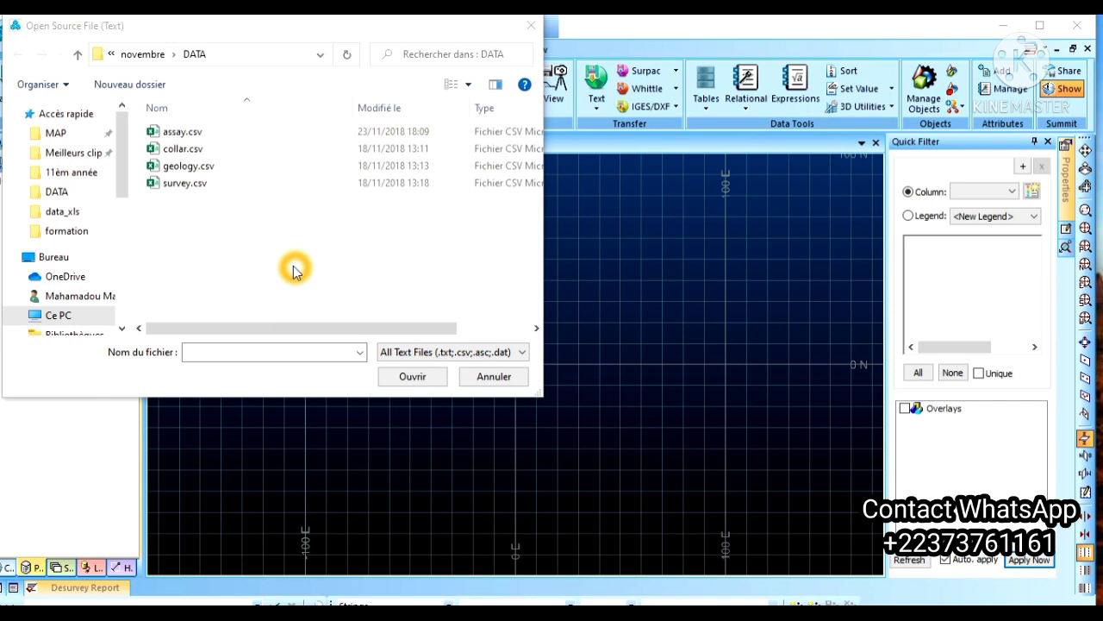
pyautogui.click(184, 256)
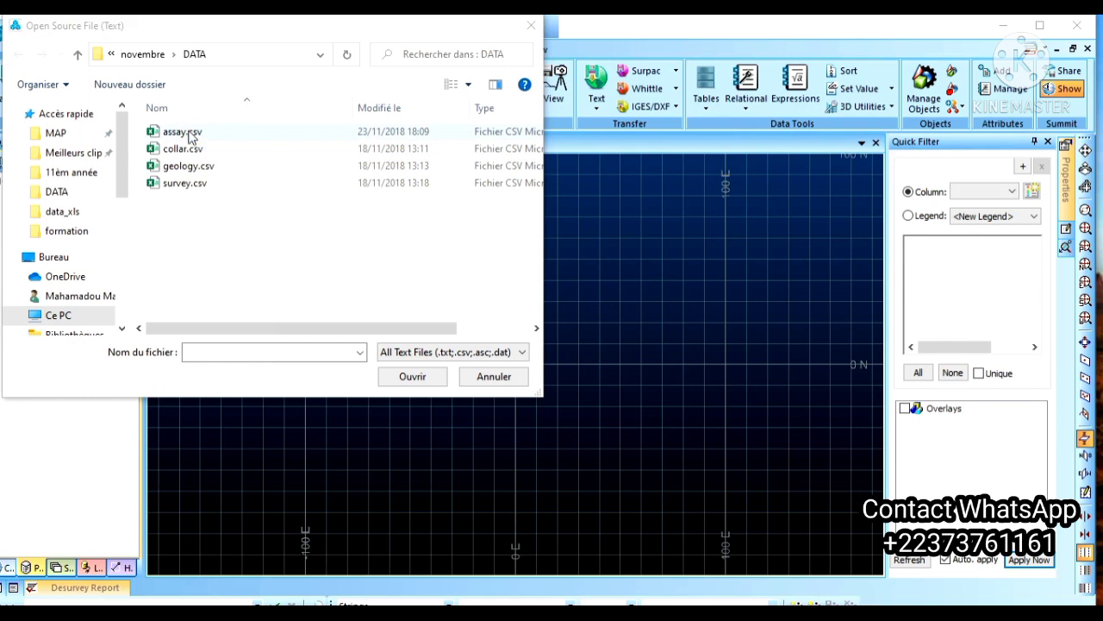
pyautogui.click(191, 137)
pyautogui.click(413, 377)
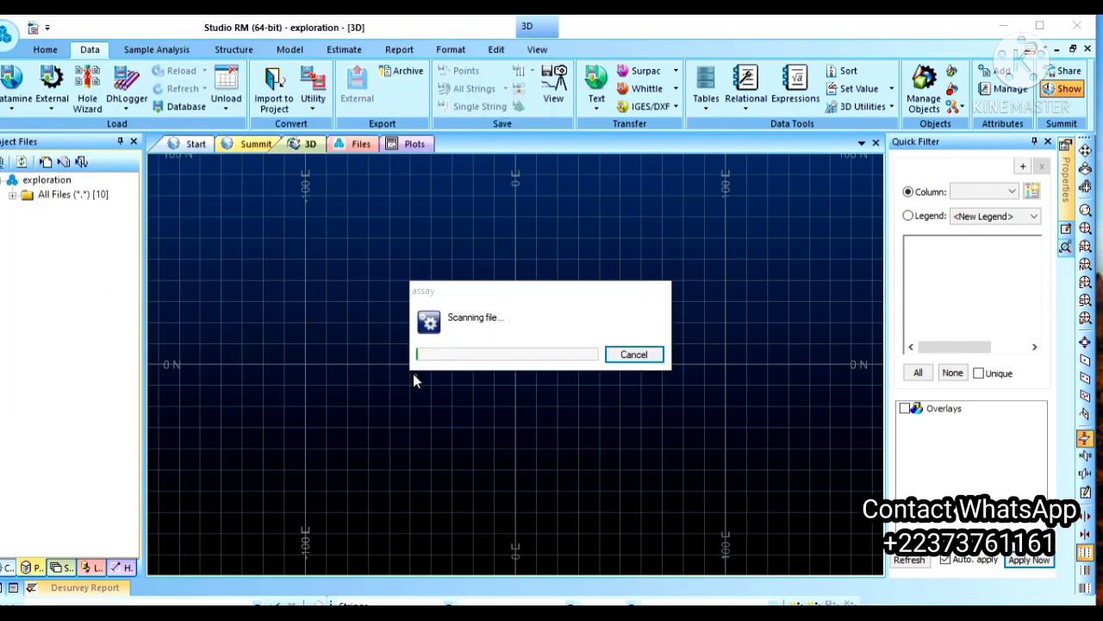
pyautogui.click(412, 377)
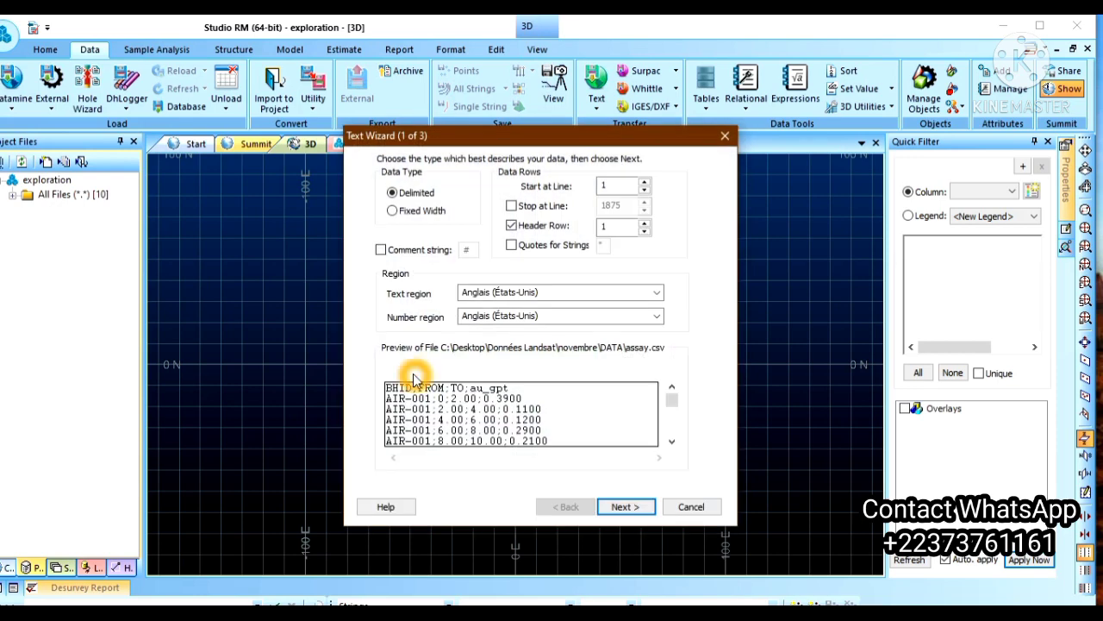
# Keep assay.csv as delimited data with its header in row 1 and continue to the delimiter settings
pyautogui.click(418, 203)
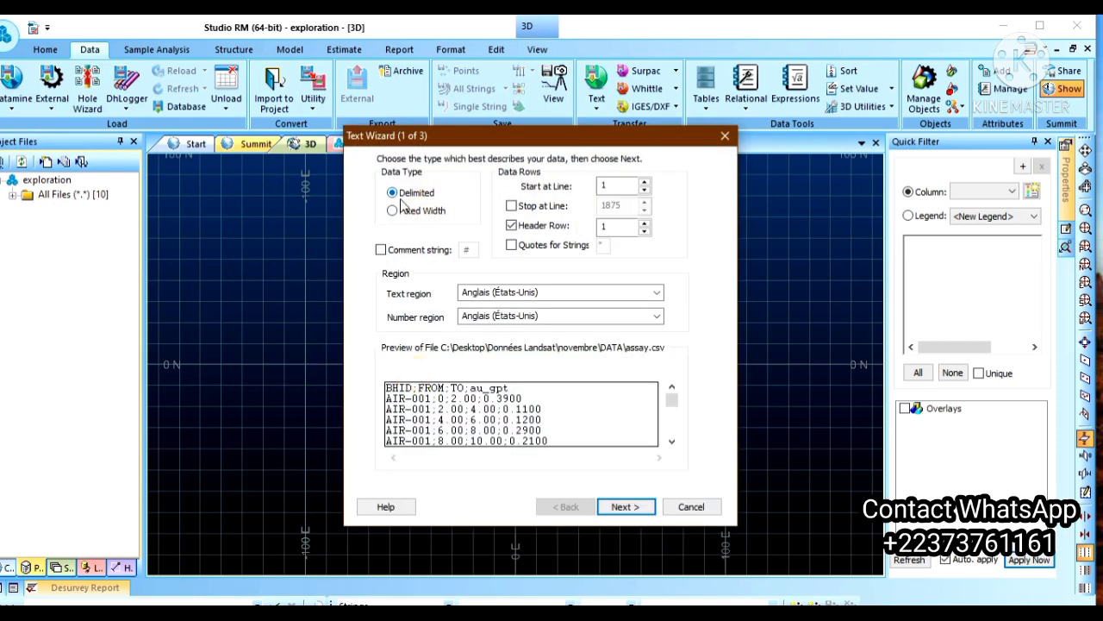
pyautogui.click(394, 196)
pyautogui.click(414, 199)
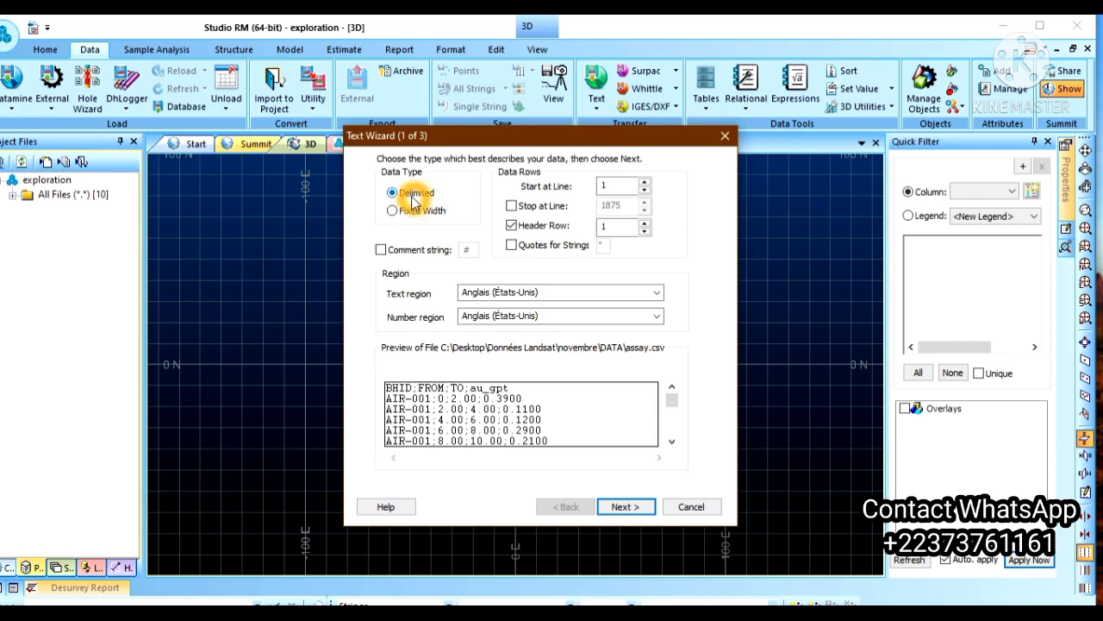
pyautogui.click(503, 217)
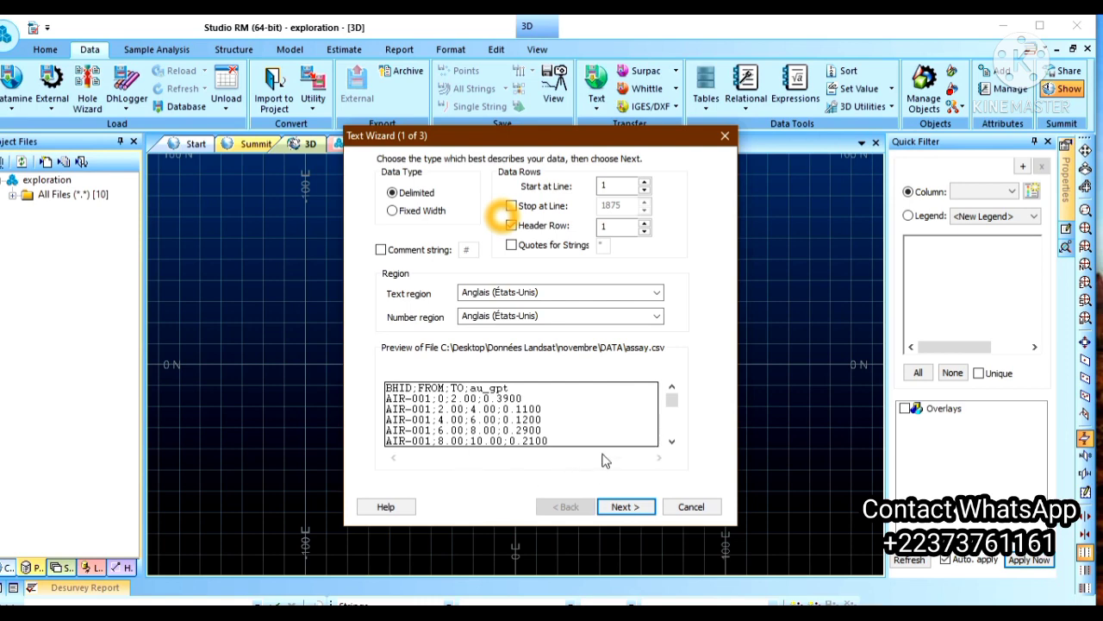
pyautogui.click(625, 507)
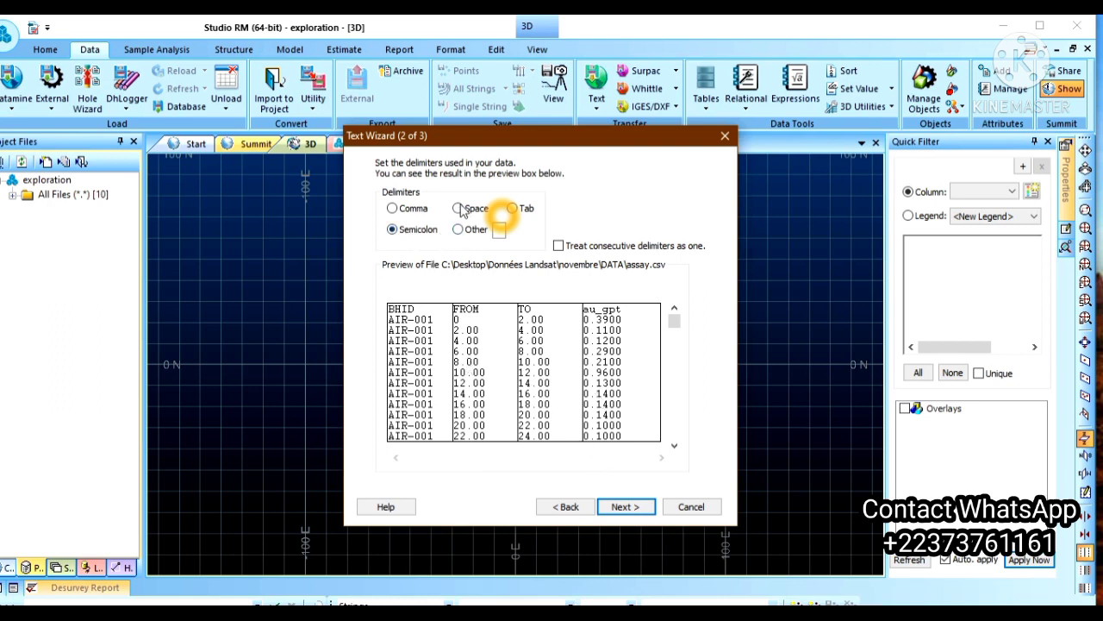
# Try the comma delimiter on assay.csv, set the delimiter back to semicolon, and continue to the column formats
pyautogui.click(392, 209)
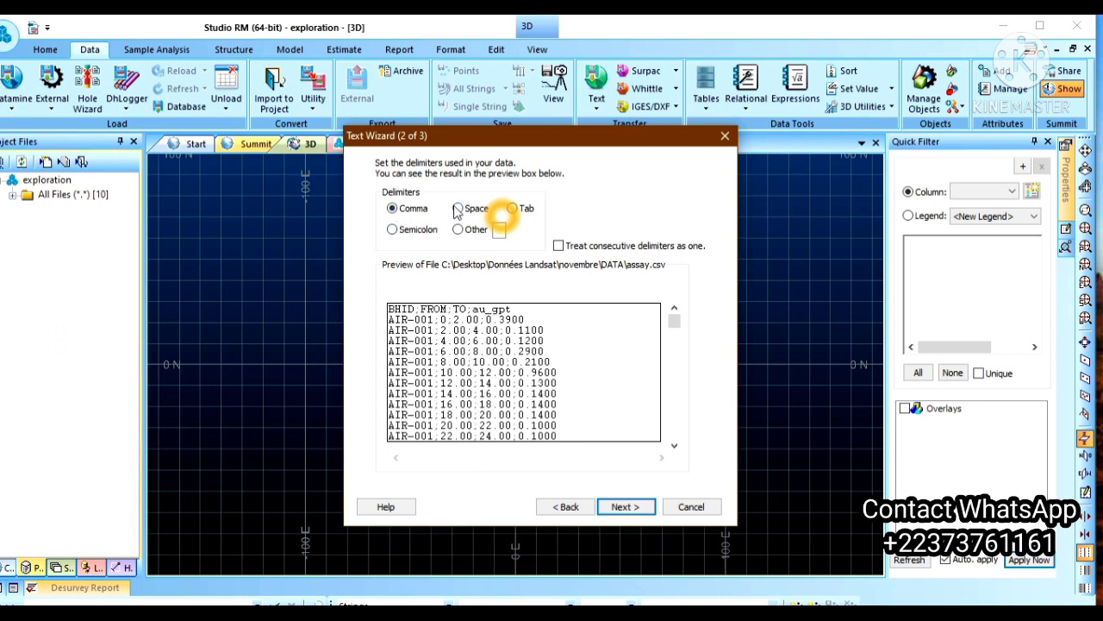
pyautogui.click(393, 230)
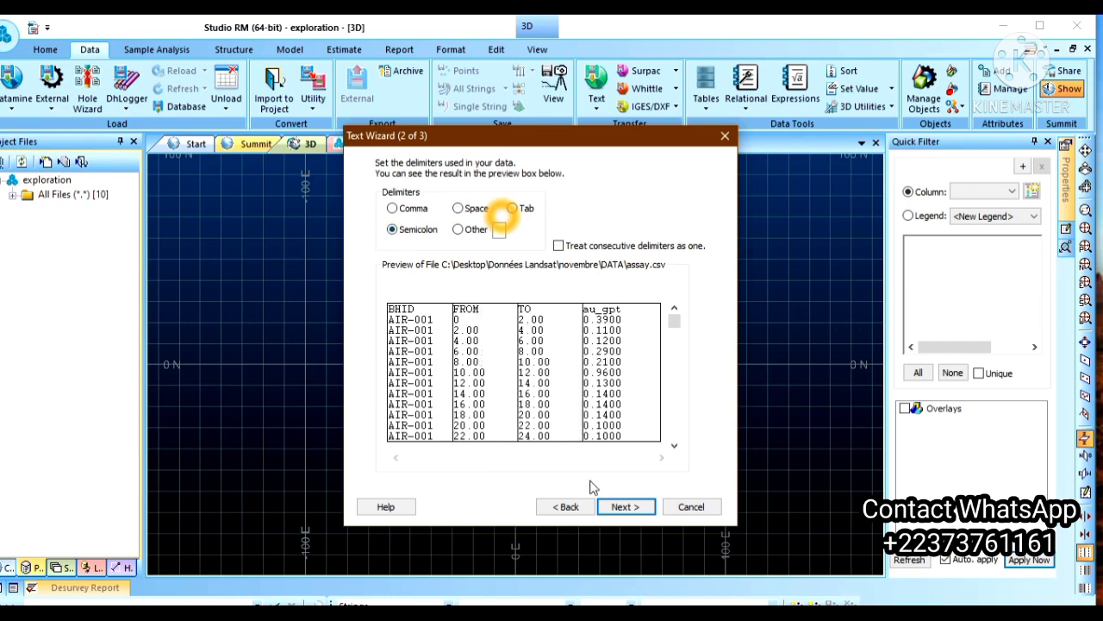
pyautogui.click(622, 506)
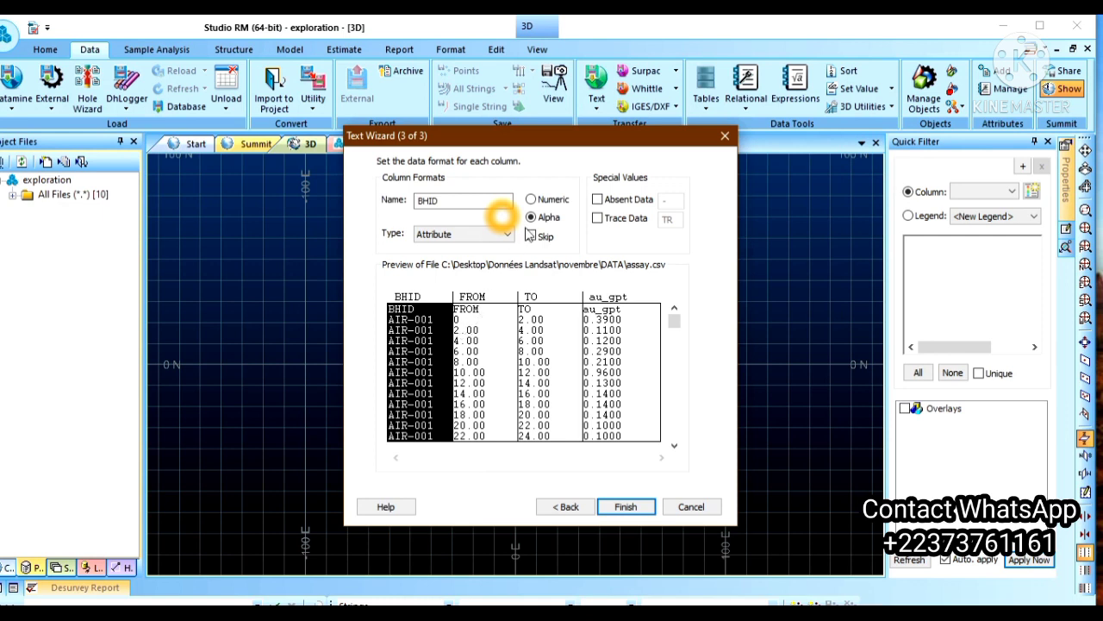
# Review the FROM, TO and au_gpt column formats, then import assay.csv as the table file assay_txt
pyautogui.click(476, 313)
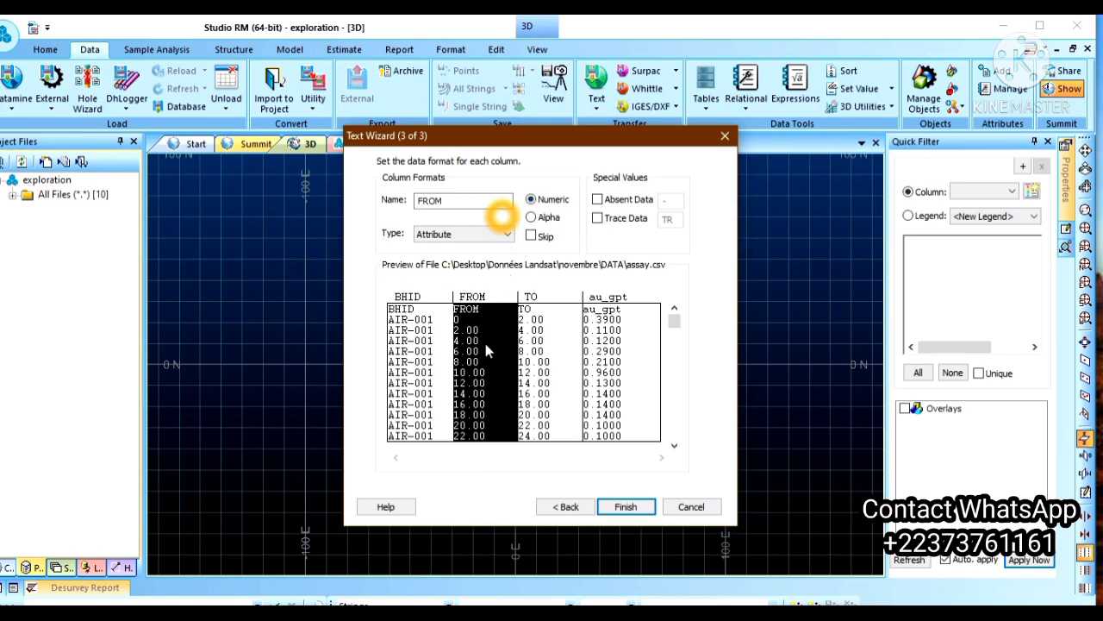
pyautogui.click(556, 350)
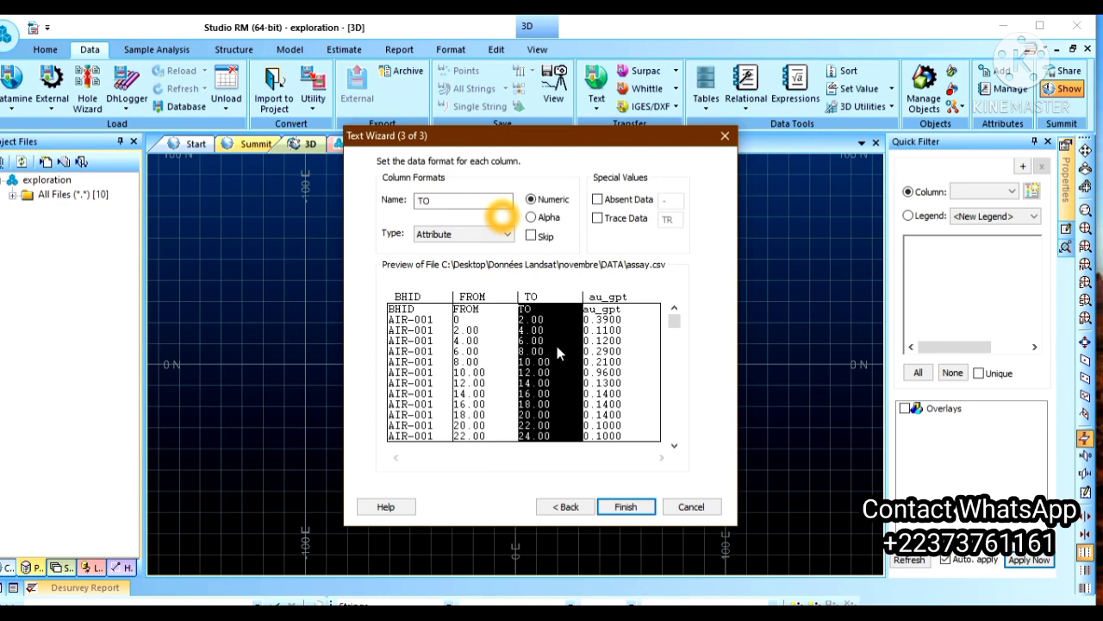
pyautogui.click(614, 362)
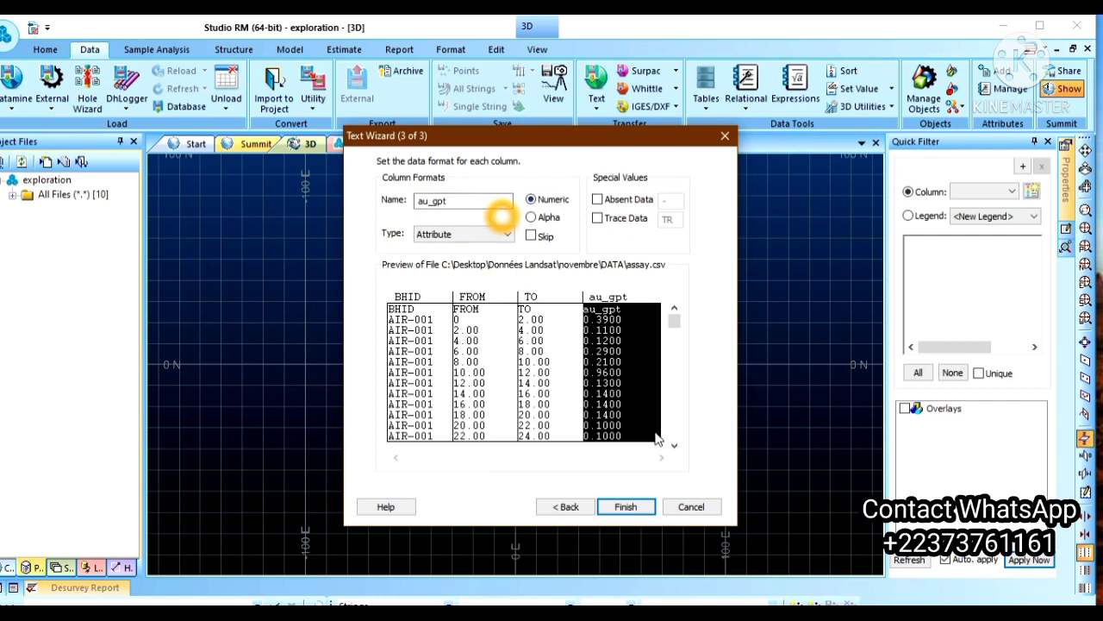
pyautogui.click(627, 506)
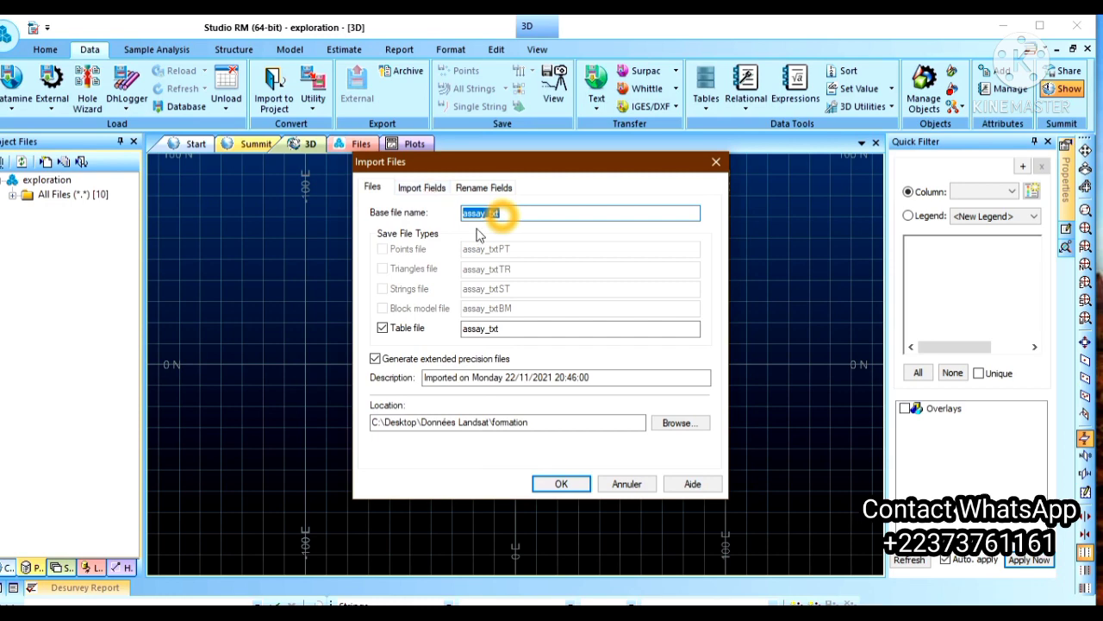
pyautogui.click(558, 483)
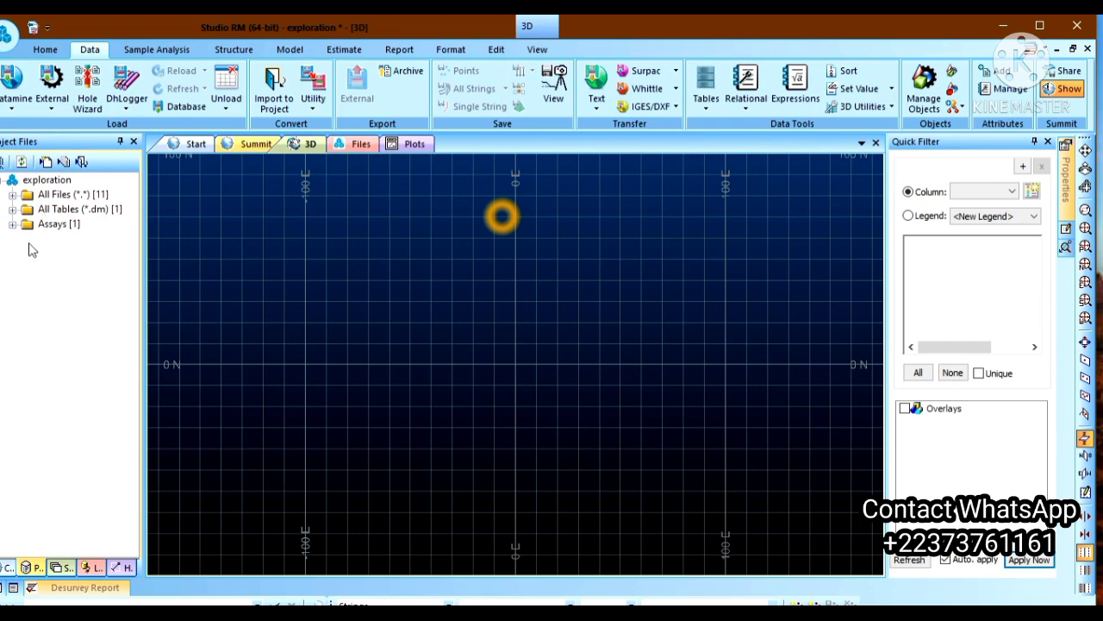
# Examine the project's All Files and All Tables folders for the imported assay table
pyautogui.click(13, 194)
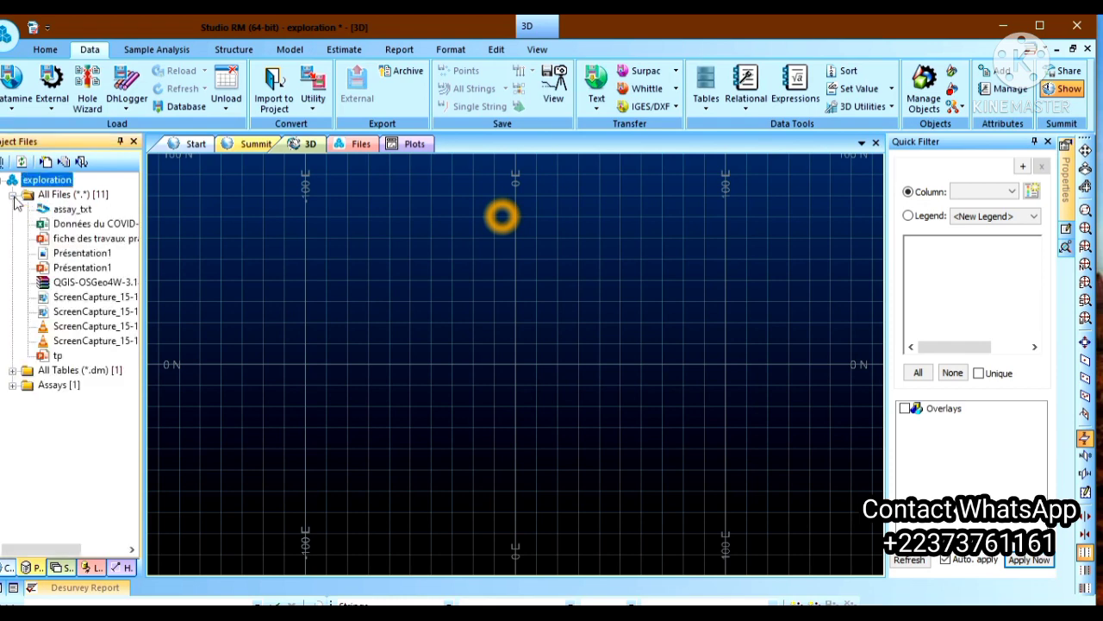
pyautogui.click(13, 194)
pyautogui.click(13, 195)
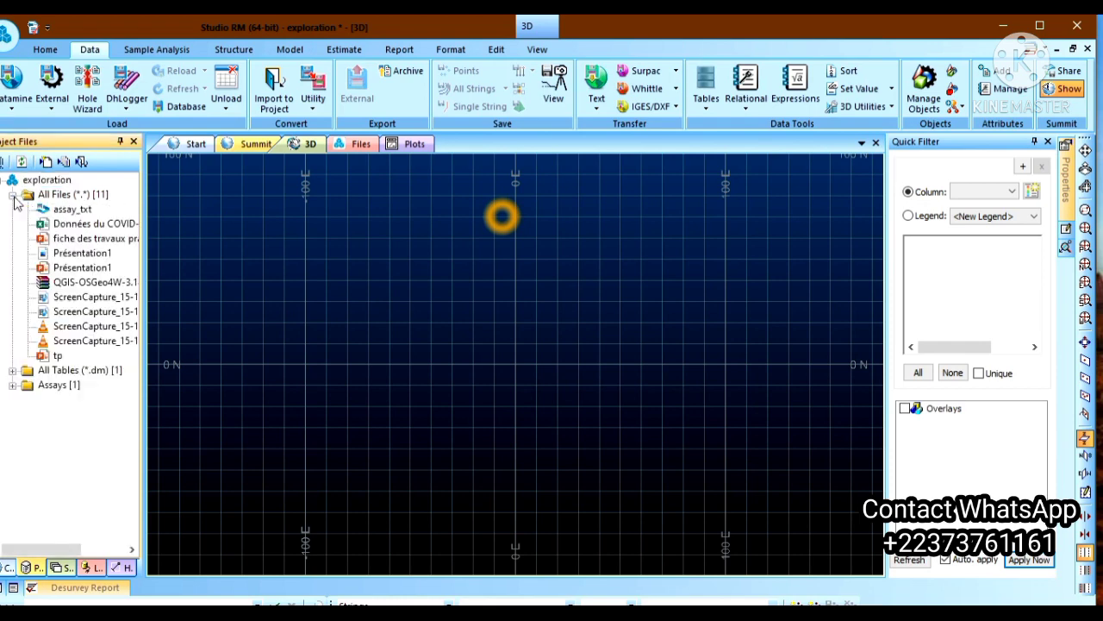
pyautogui.click(12, 195)
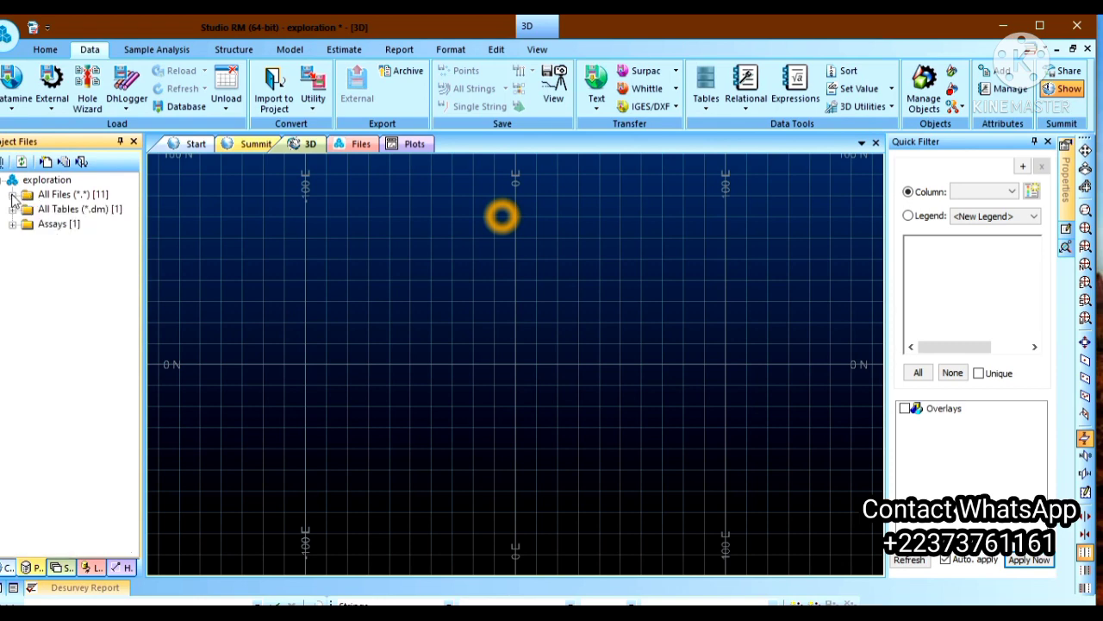
pyautogui.click(12, 210)
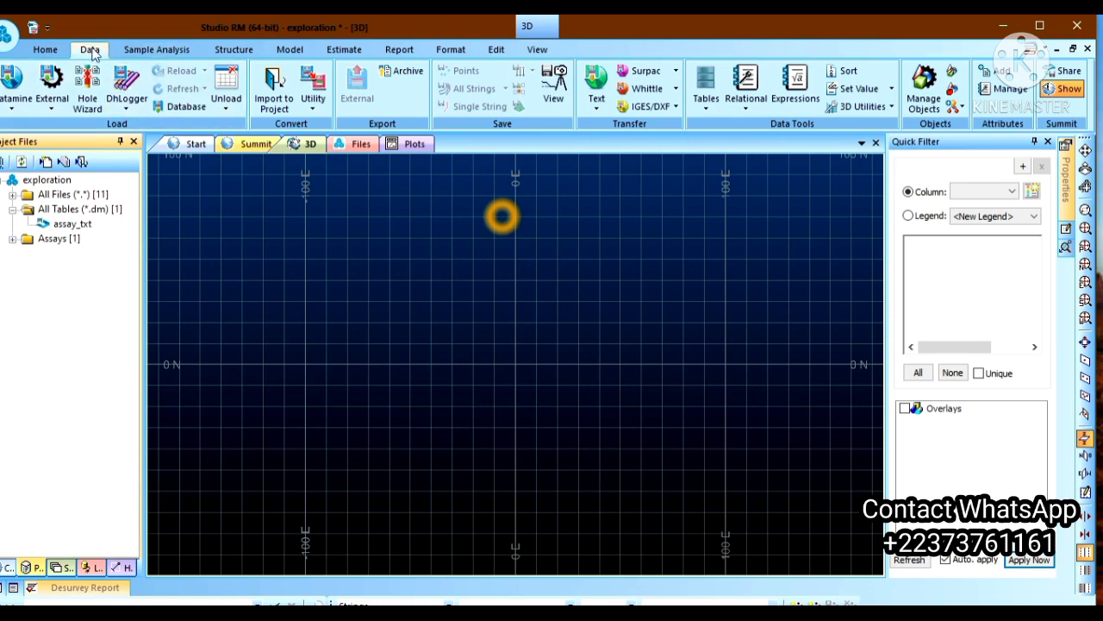
# Start another project import with the Text driver and Tables data type, using collar.csv as the source file
pyautogui.click(288, 100)
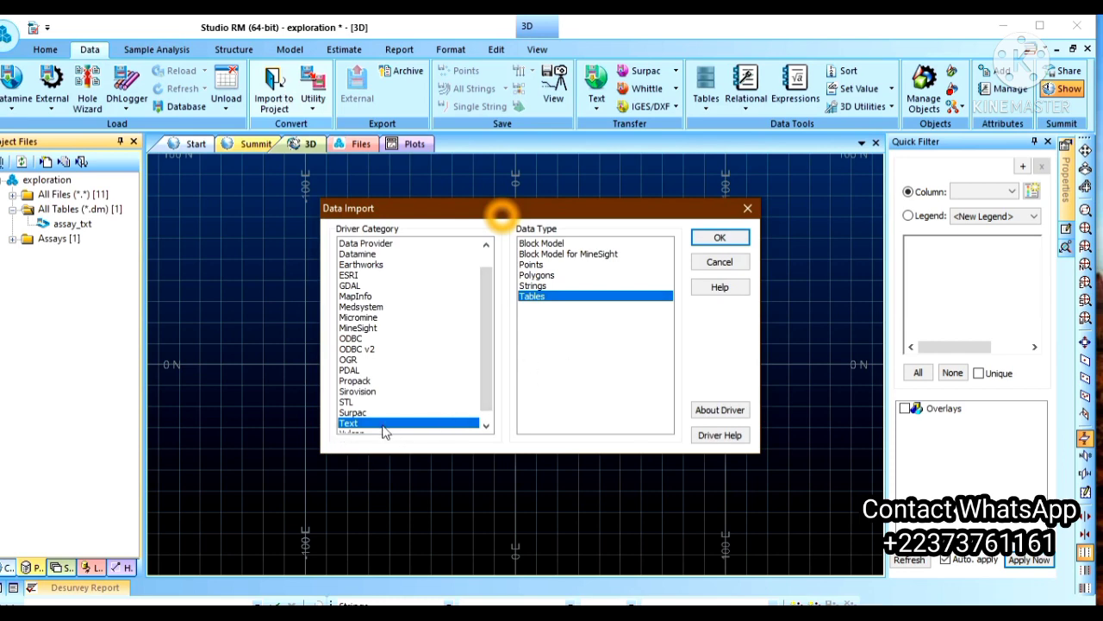
pyautogui.click(719, 240)
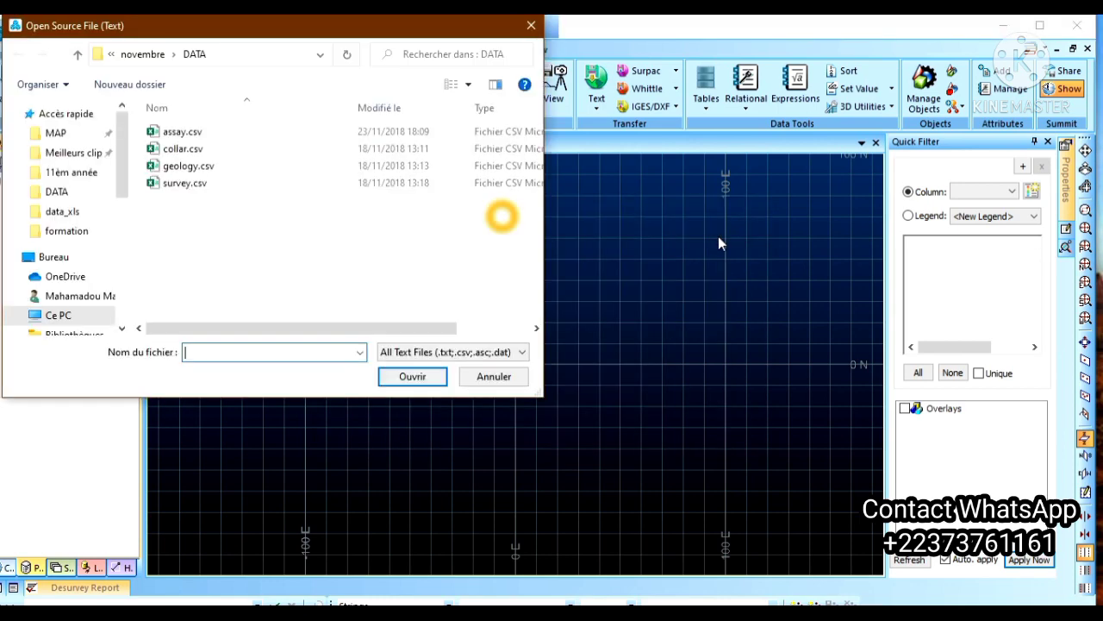
pyautogui.click(201, 151)
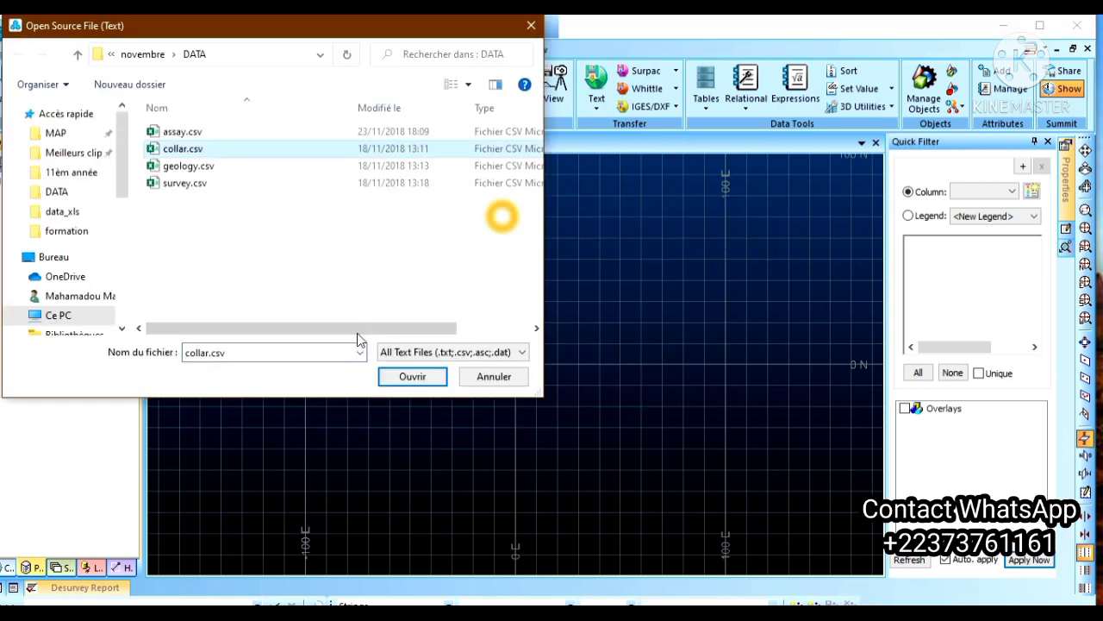
pyautogui.click(412, 377)
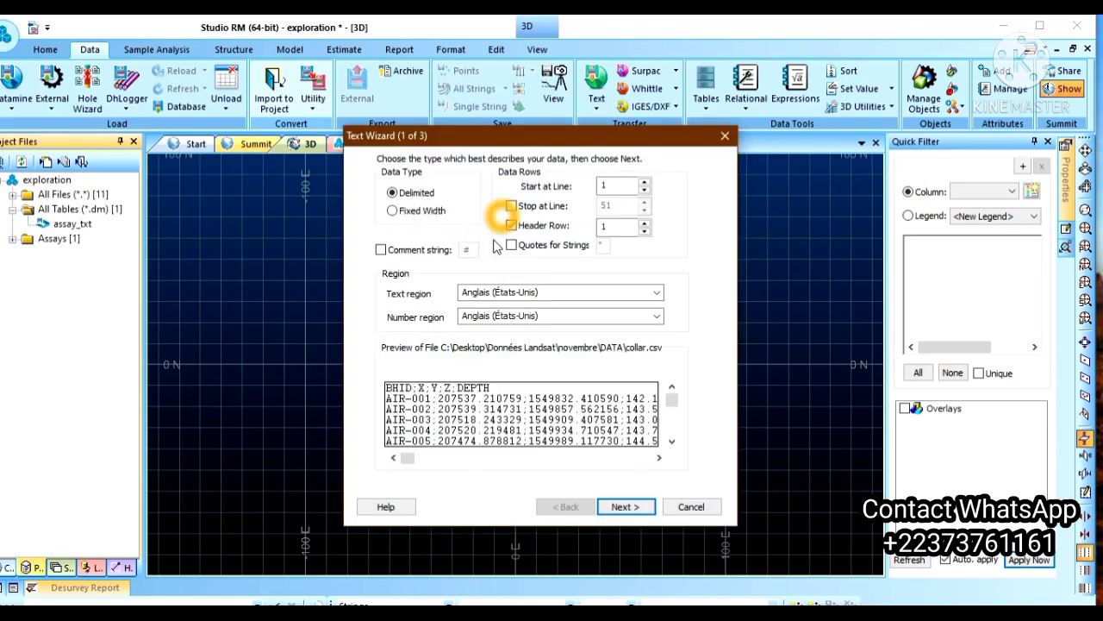
# Accept the semicolon-delimited settings, review the X, Y, Z and DEPTH column formats, and import collar.csv as table file collar_txt
pyautogui.click(625, 506)
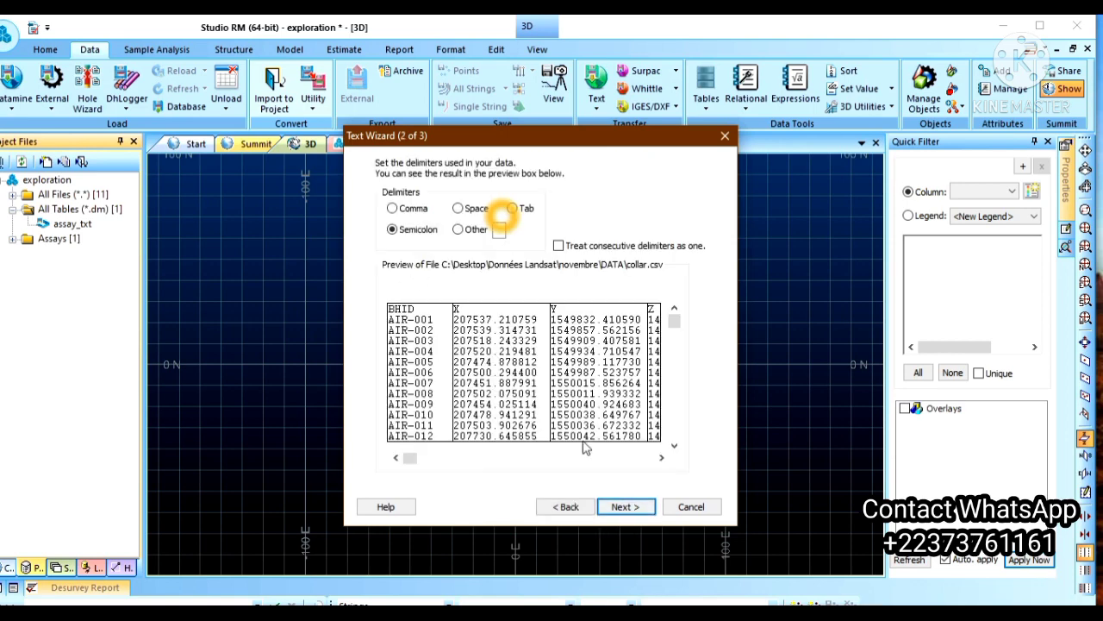
pyautogui.click(626, 506)
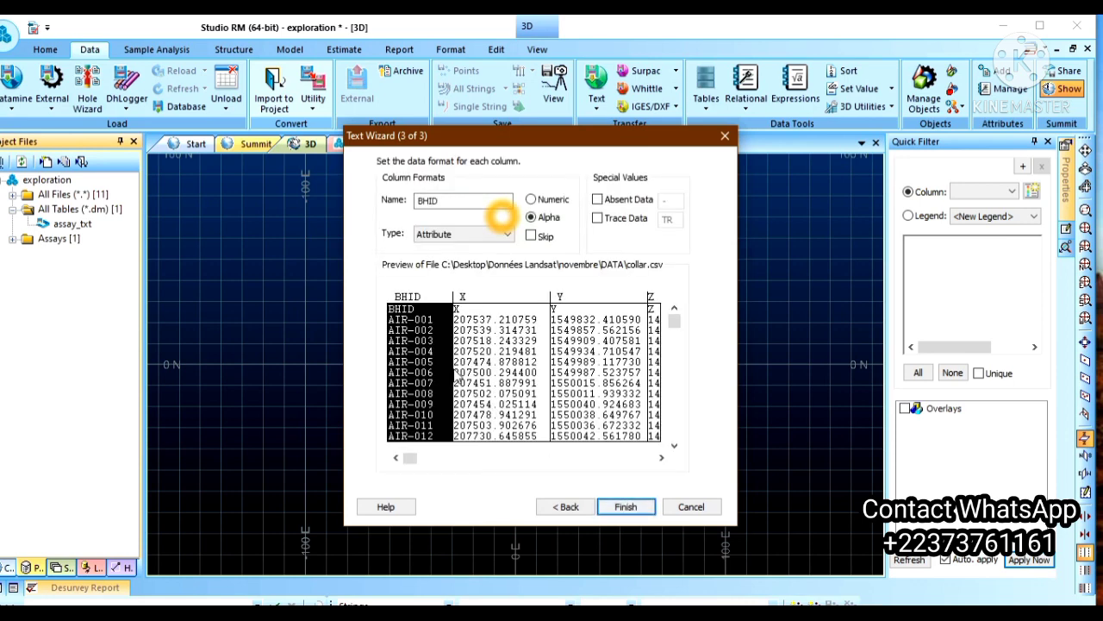
pyautogui.click(485, 381)
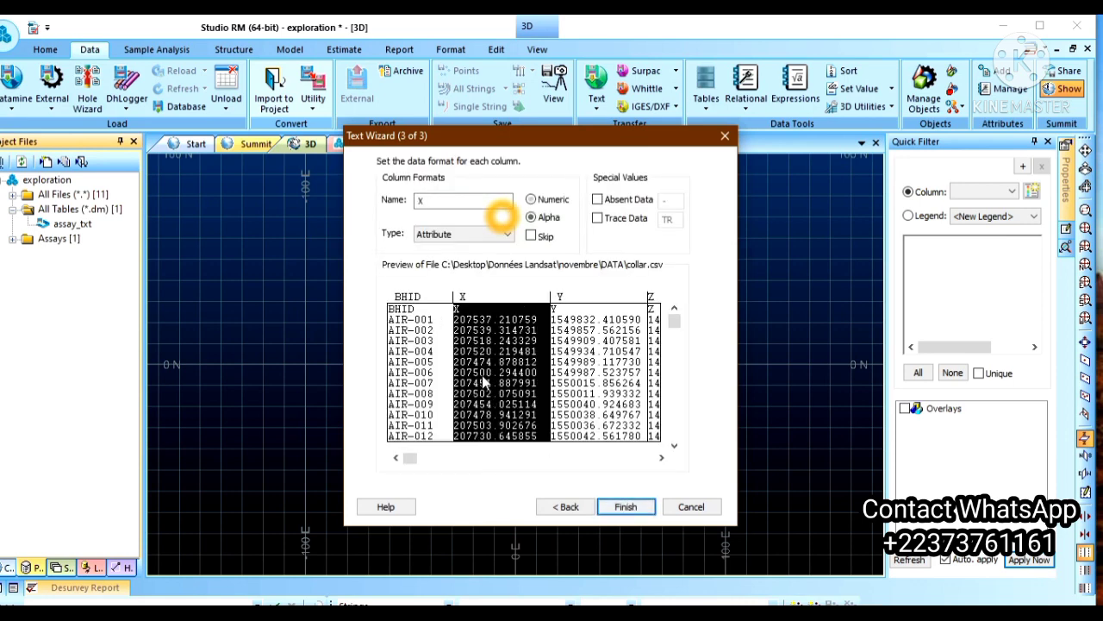
pyautogui.click(593, 393)
pyautogui.click(661, 459)
pyautogui.moveTo(661, 460); pyautogui.dragTo(661, 460)
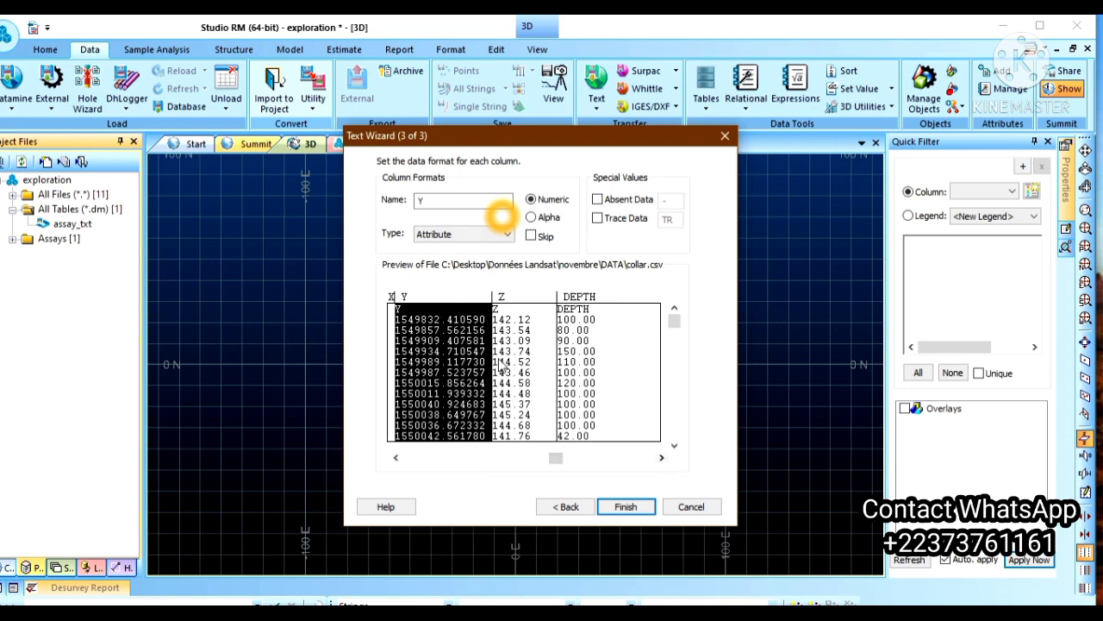
pyautogui.click(513, 364)
pyautogui.click(575, 376)
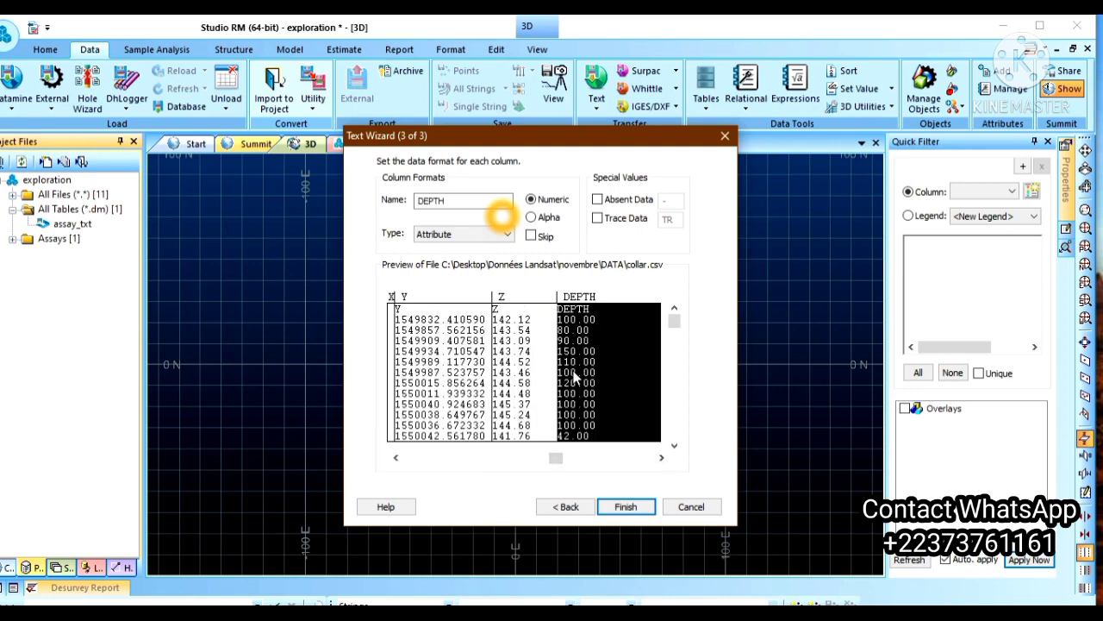
pyautogui.click(629, 507)
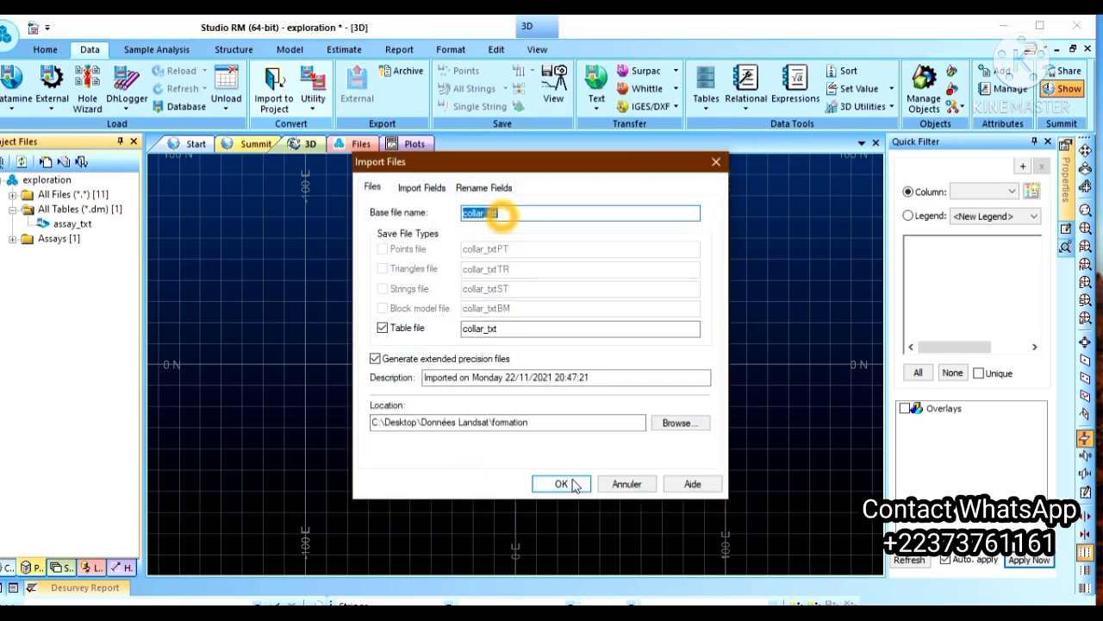
pyautogui.click(574, 484)
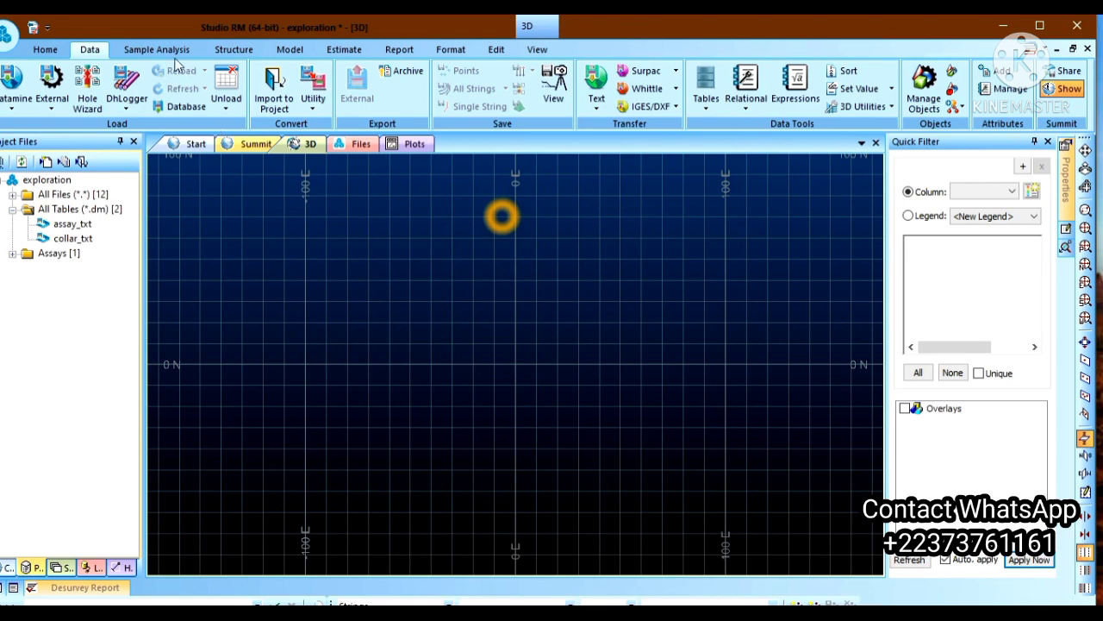
# Start another project import with the Text driver and Tables data type, using geology.csv as the source file
pyautogui.click(275, 98)
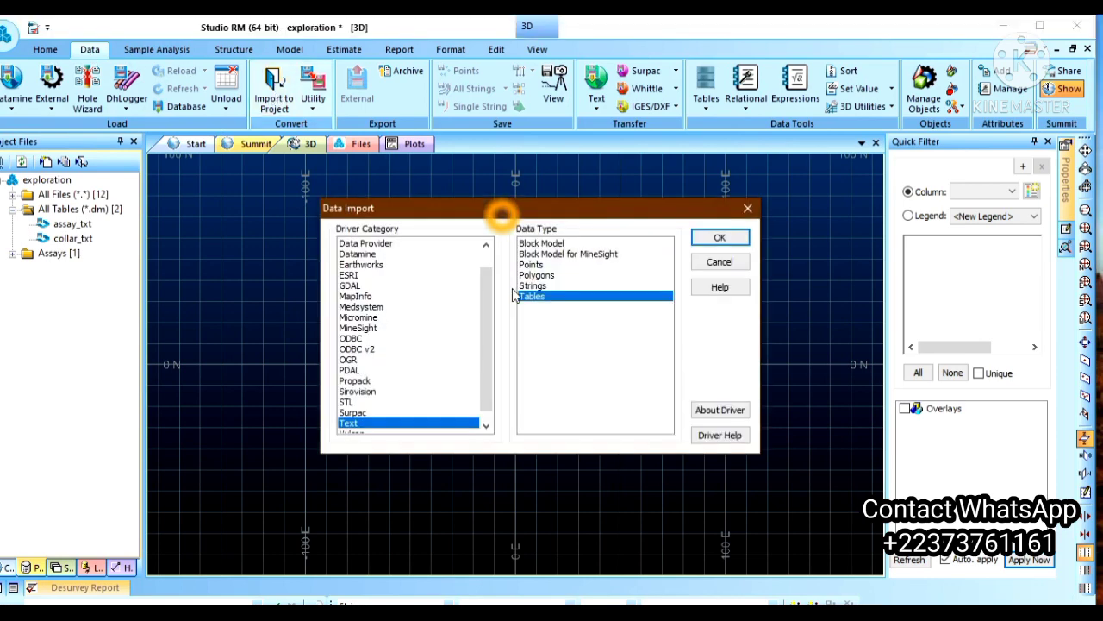
pyautogui.click(712, 240)
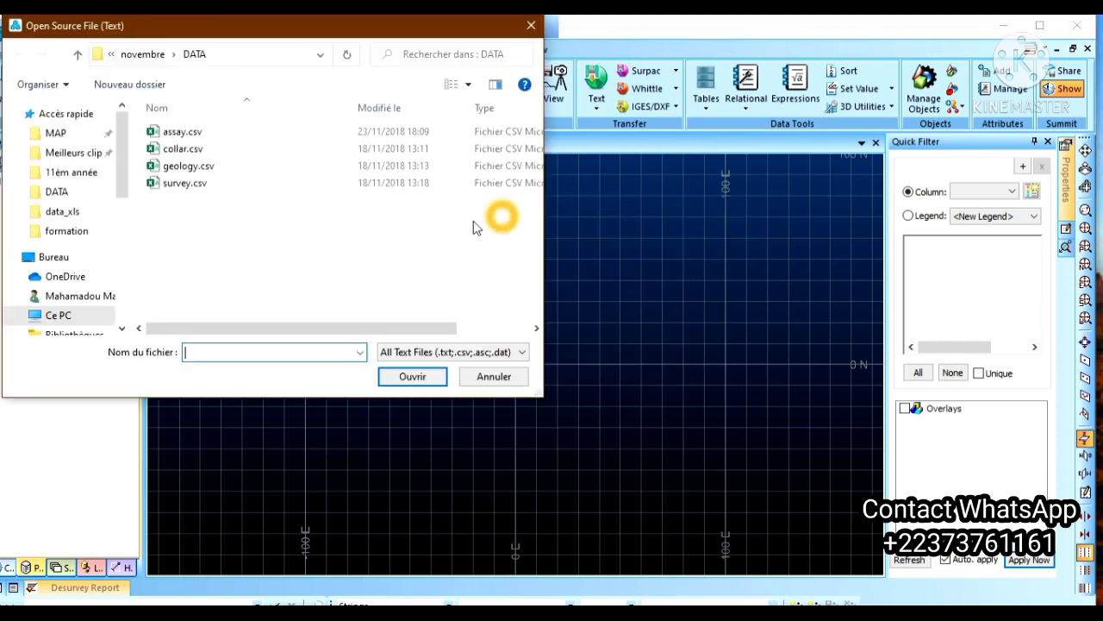
pyautogui.click(192, 166)
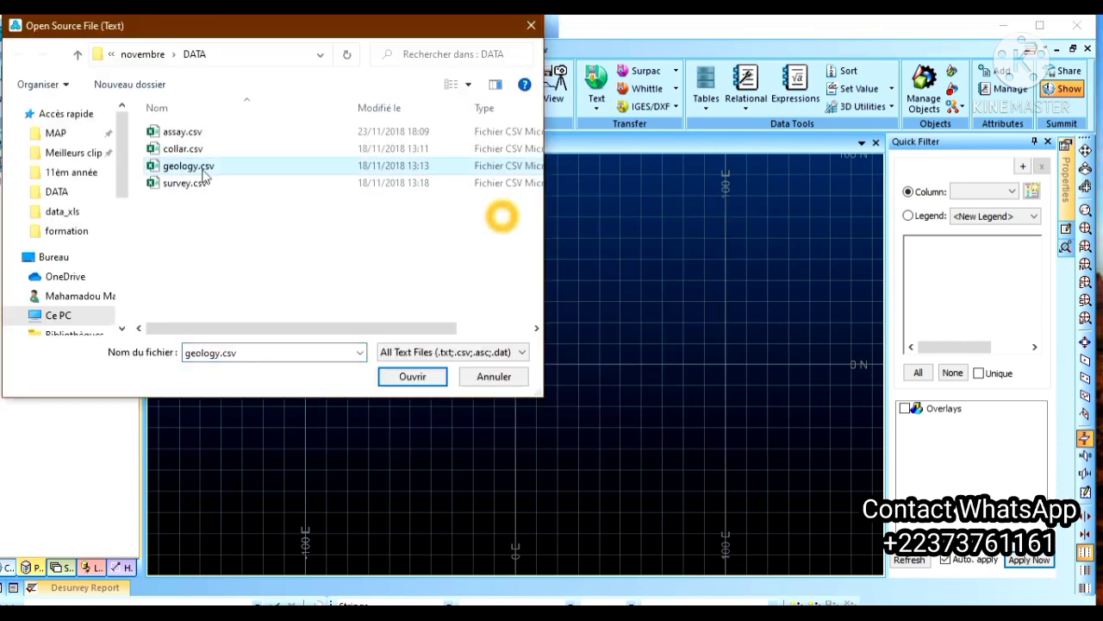
pyautogui.click(411, 379)
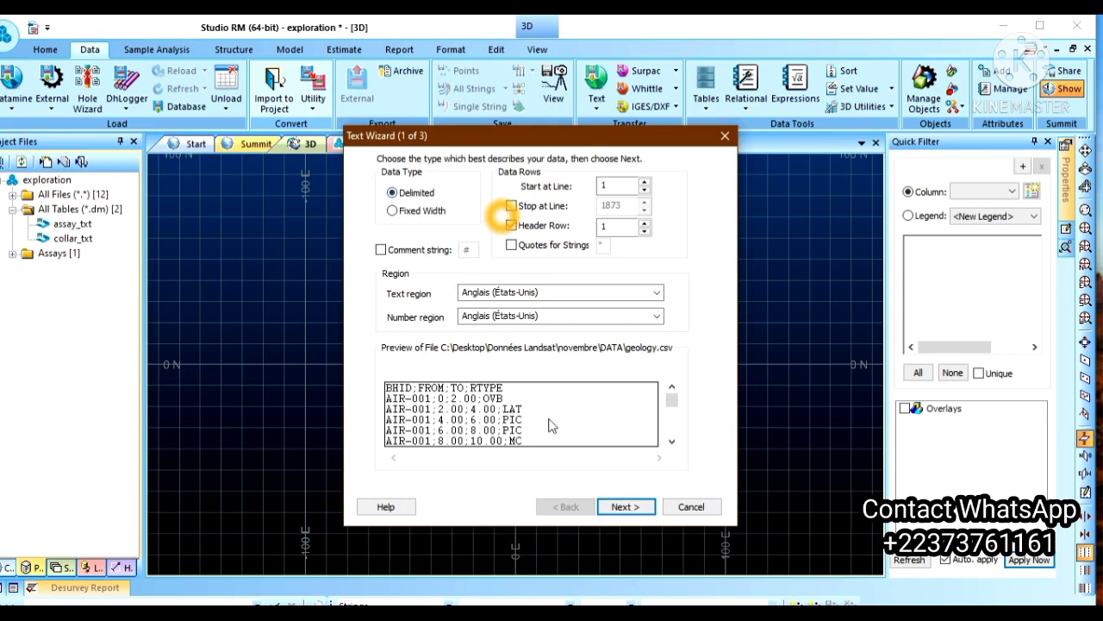
# Accept the semicolon-delimited settings, review the FROM, TO and RTYPE column formats, and import geology.csv as table file geology_txt
pyautogui.click(619, 512)
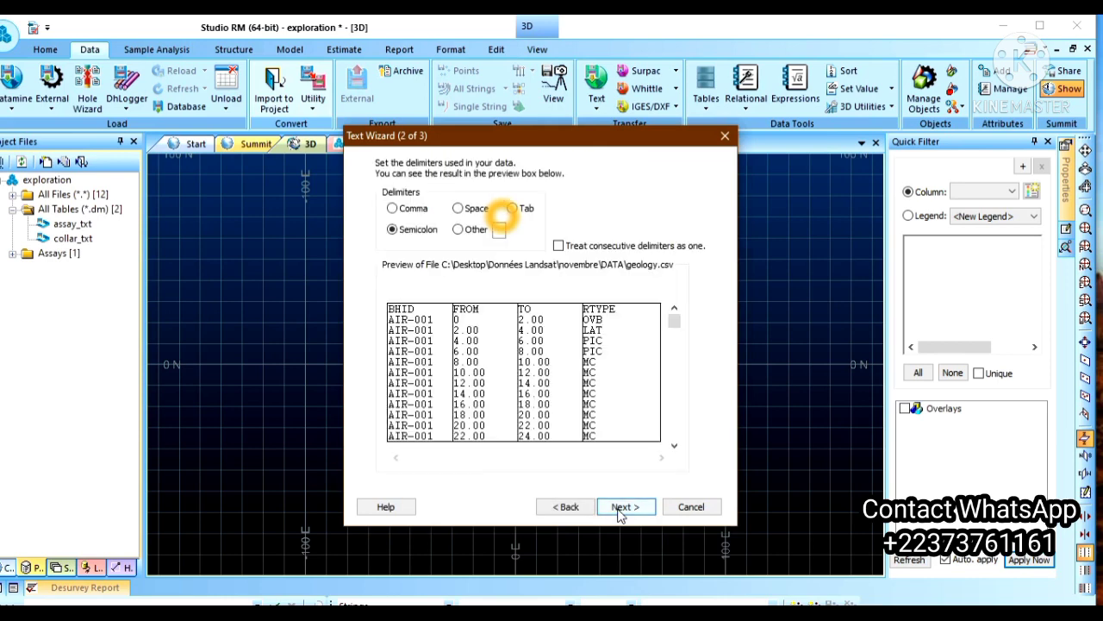
pyautogui.click(626, 508)
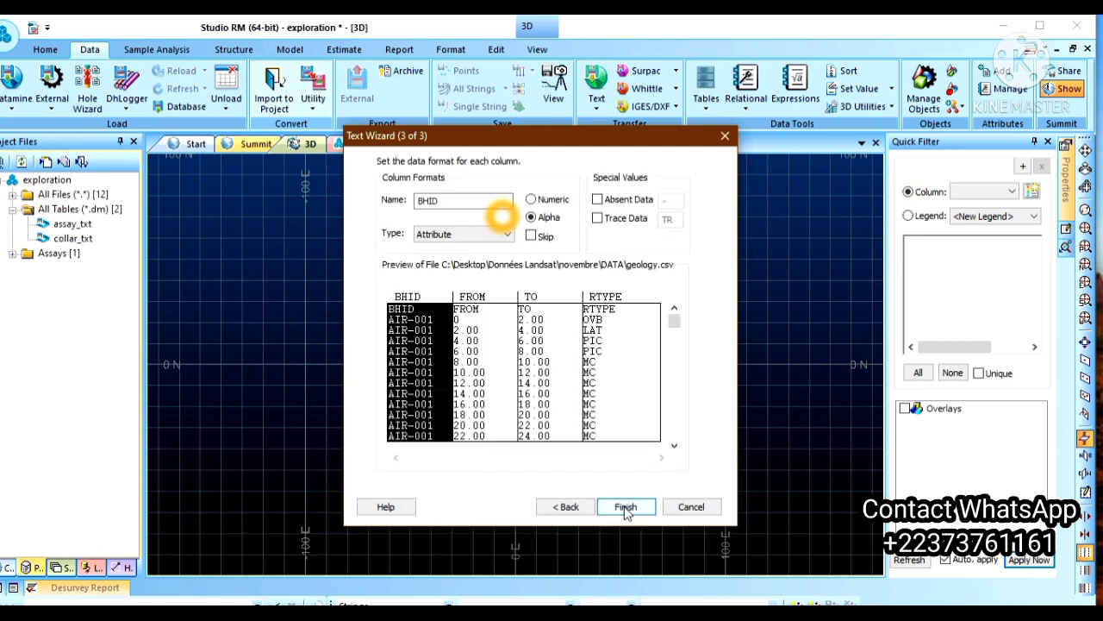
pyautogui.click(490, 365)
pyautogui.click(550, 372)
pyautogui.click(617, 375)
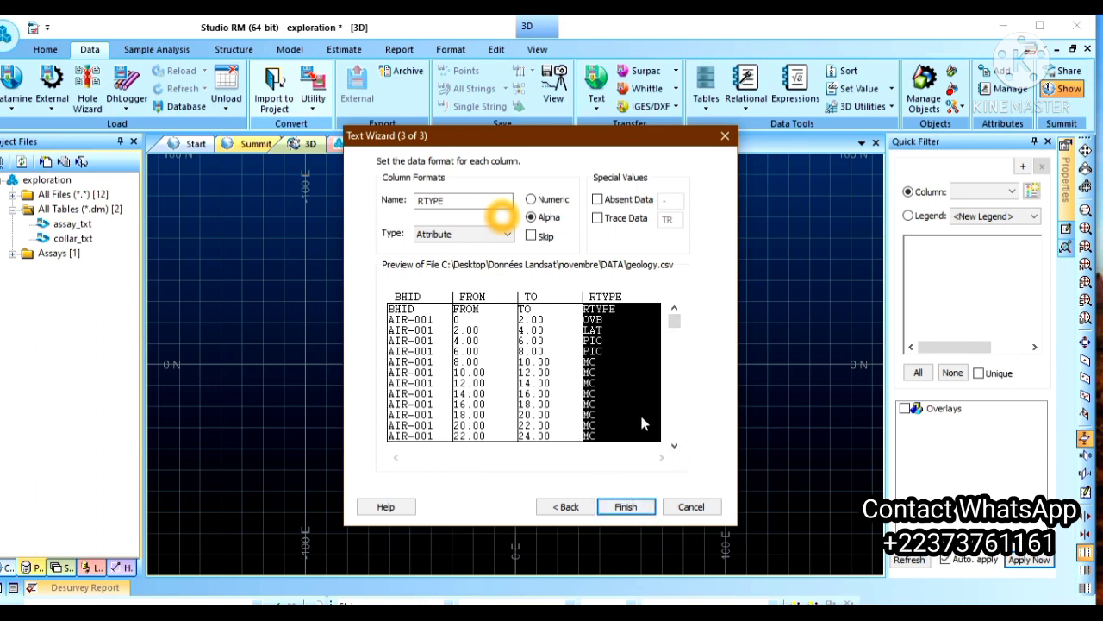
pyautogui.click(626, 507)
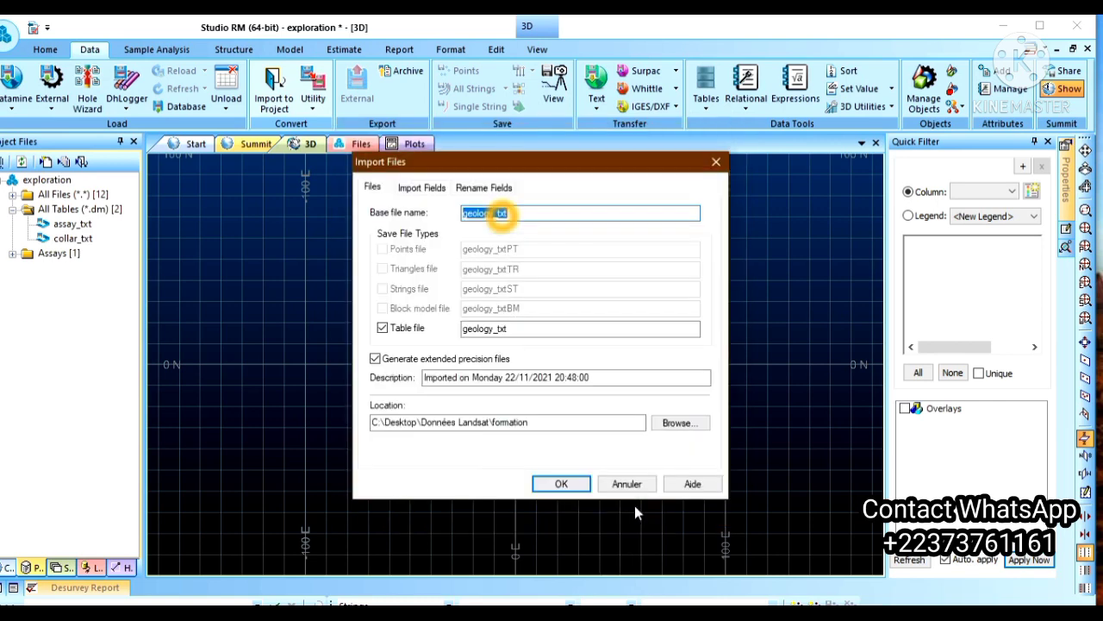
pyautogui.click(561, 484)
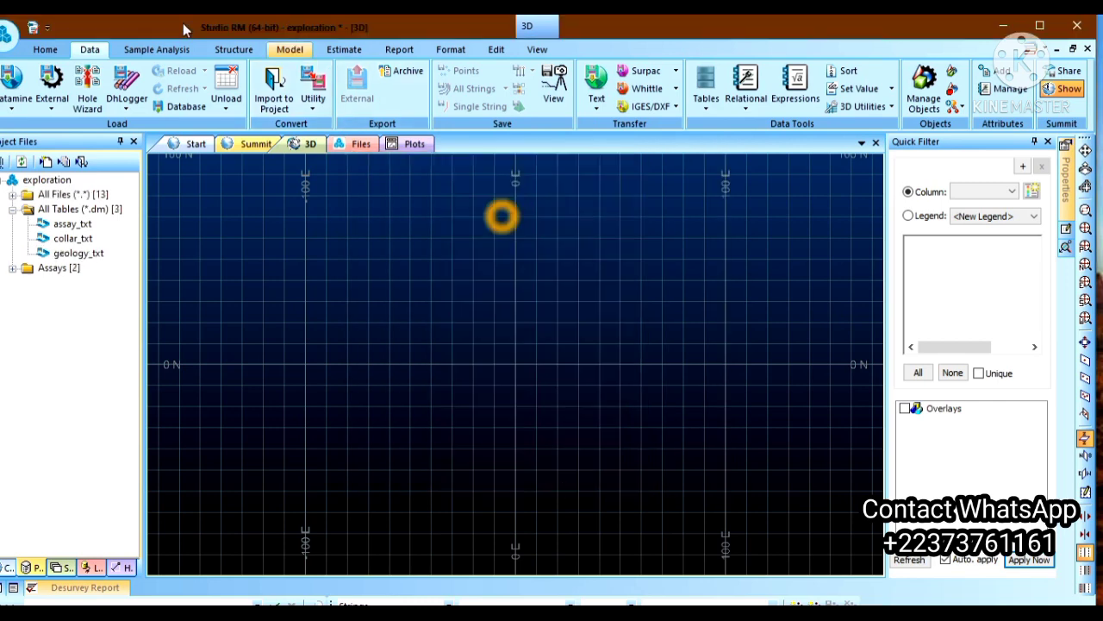
# Start another project import with the Text driver and Tables data type, using survey.csv as the source file
pyautogui.click(275, 93)
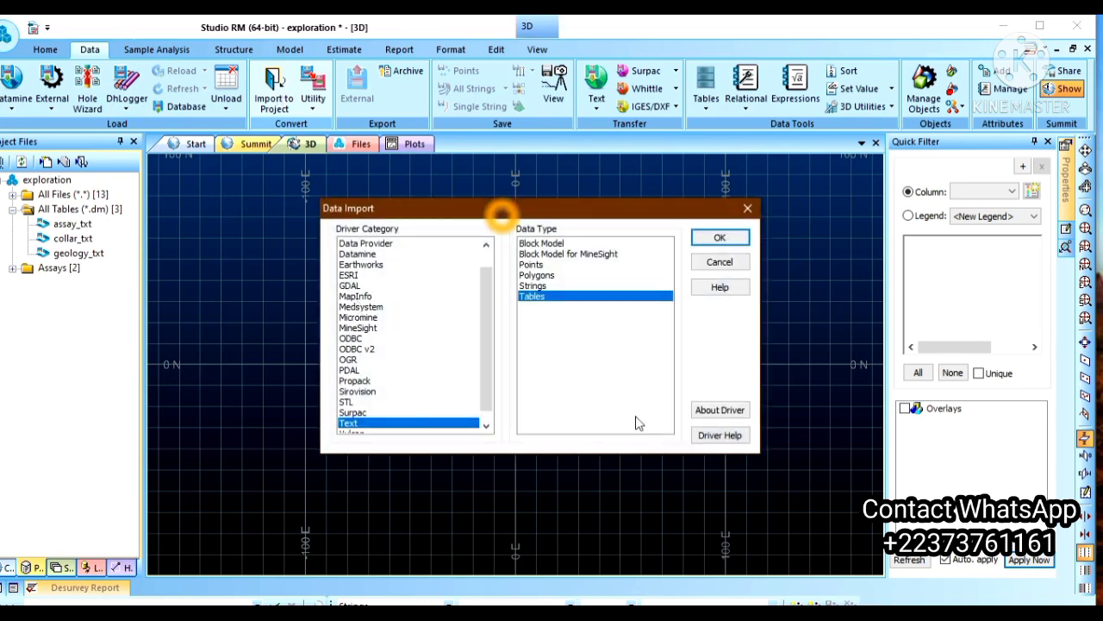
pyautogui.click(718, 239)
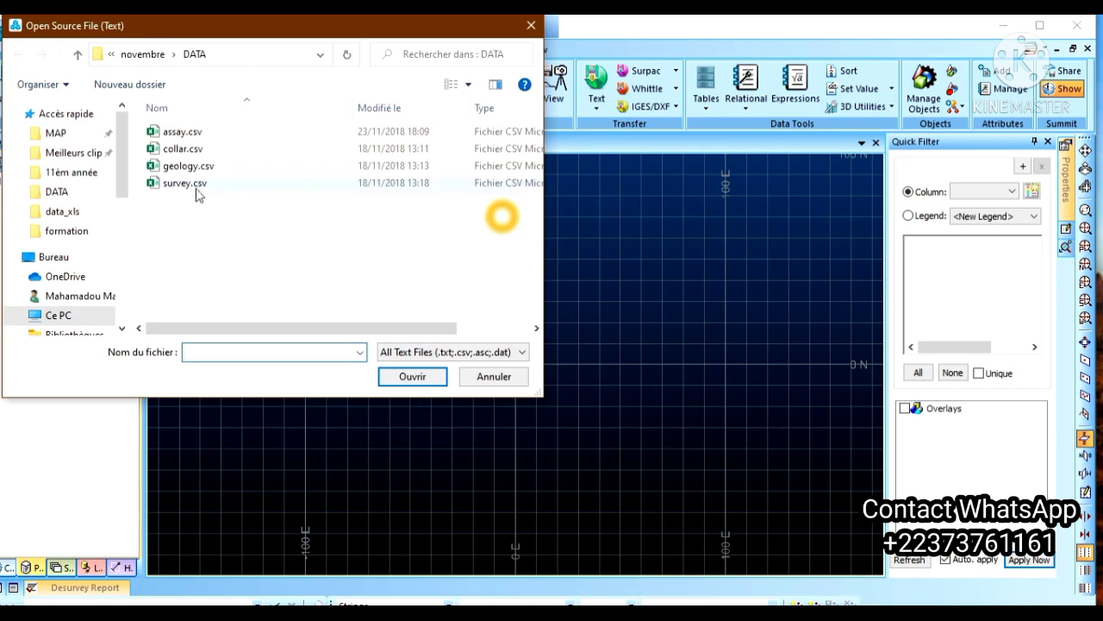
pyautogui.click(191, 187)
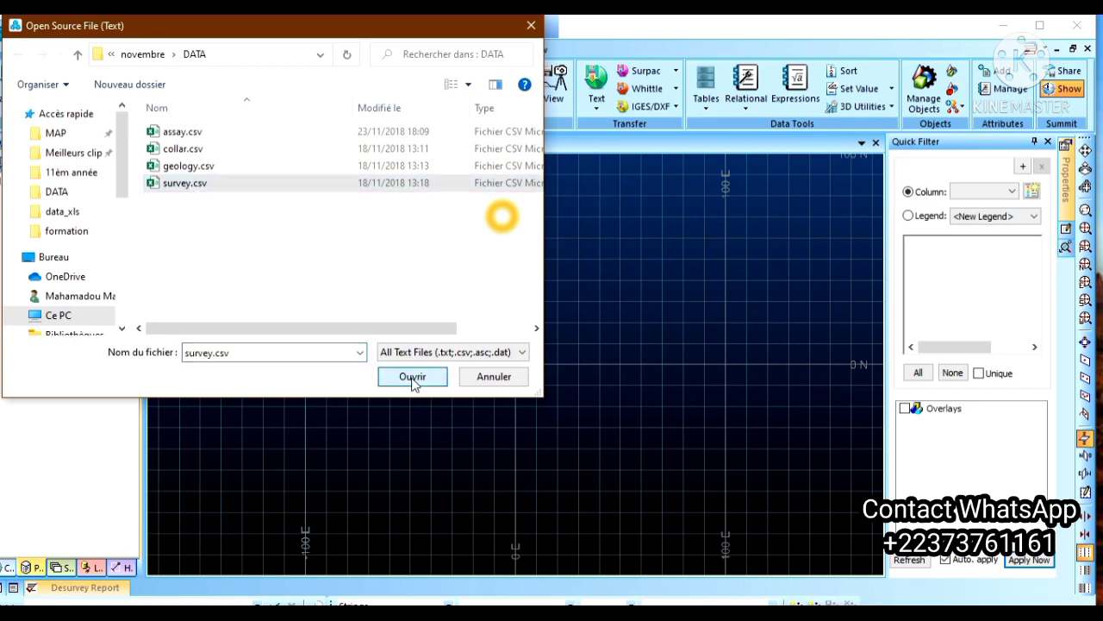
pyautogui.click(412, 377)
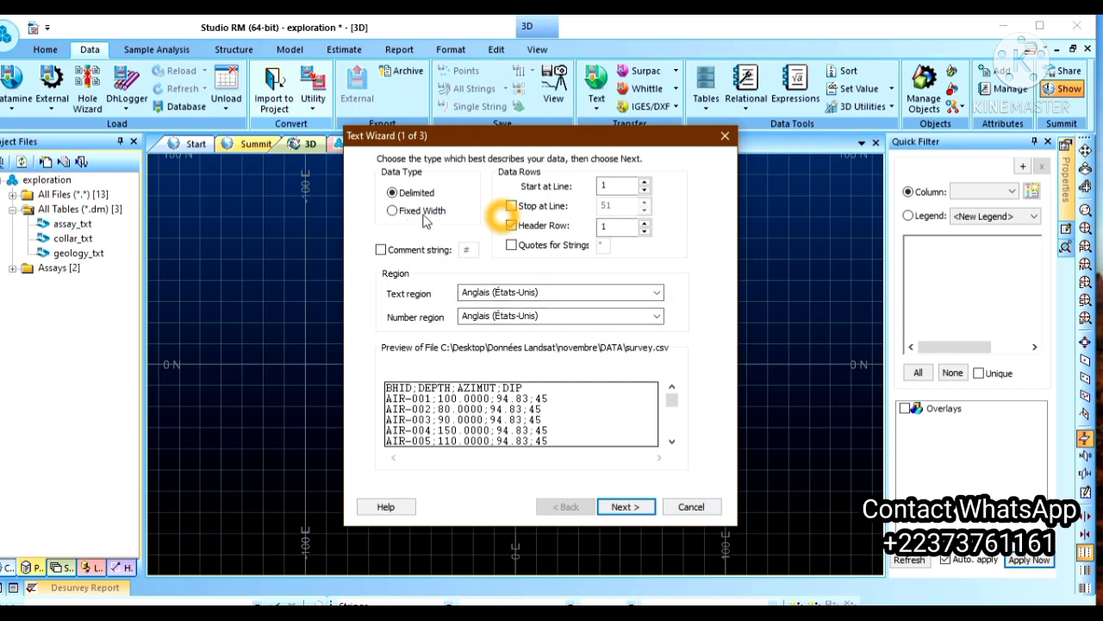
# Accept the semicolon-delimited settings, review the DEPTH, AZIMUT and DIP column formats, and import survey.csv with the default file settings
pyautogui.click(615, 507)
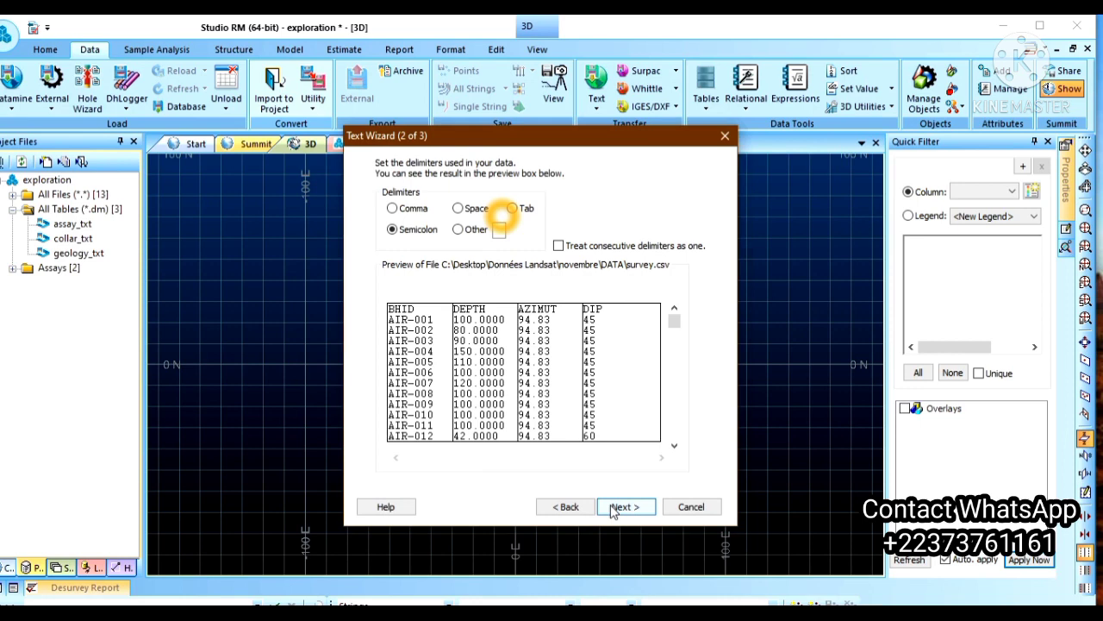
pyautogui.click(613, 508)
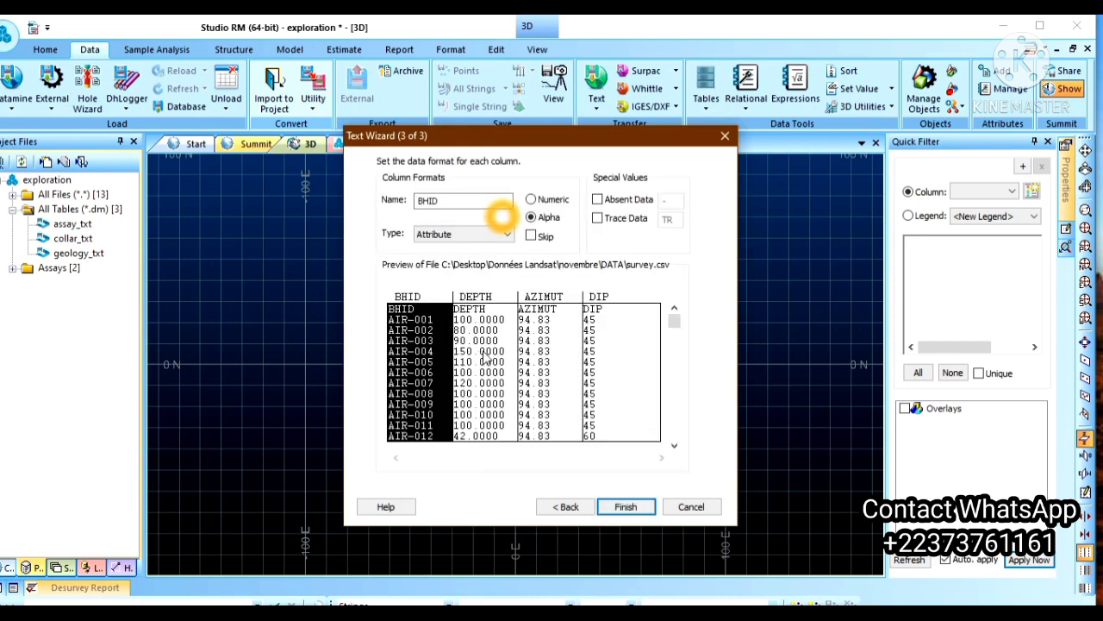
pyautogui.click(487, 361)
pyautogui.click(541, 368)
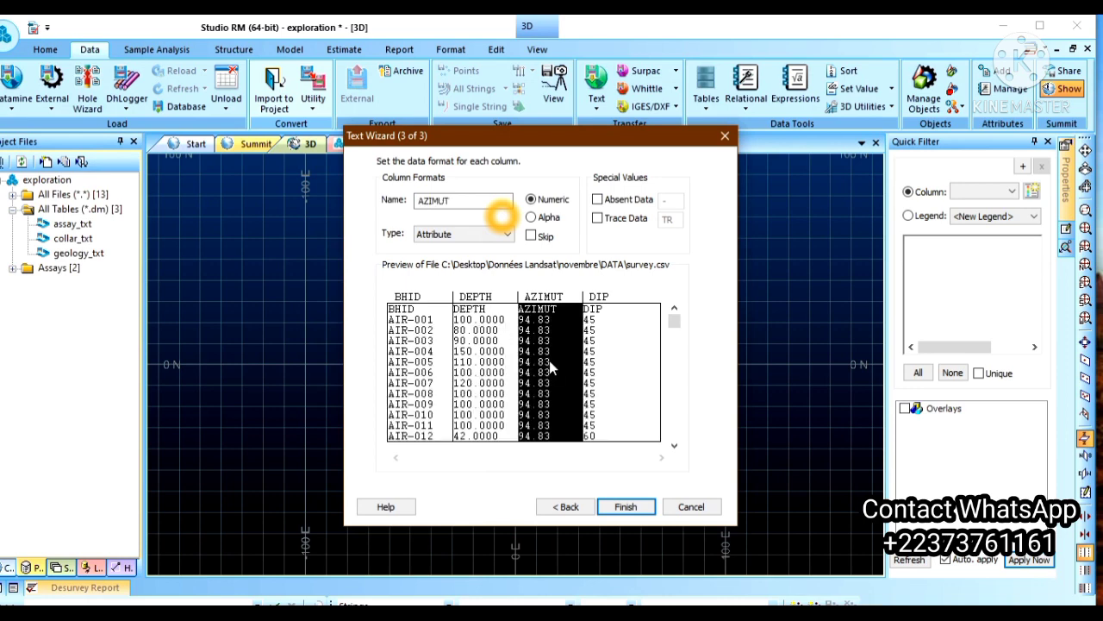
pyautogui.click(600, 363)
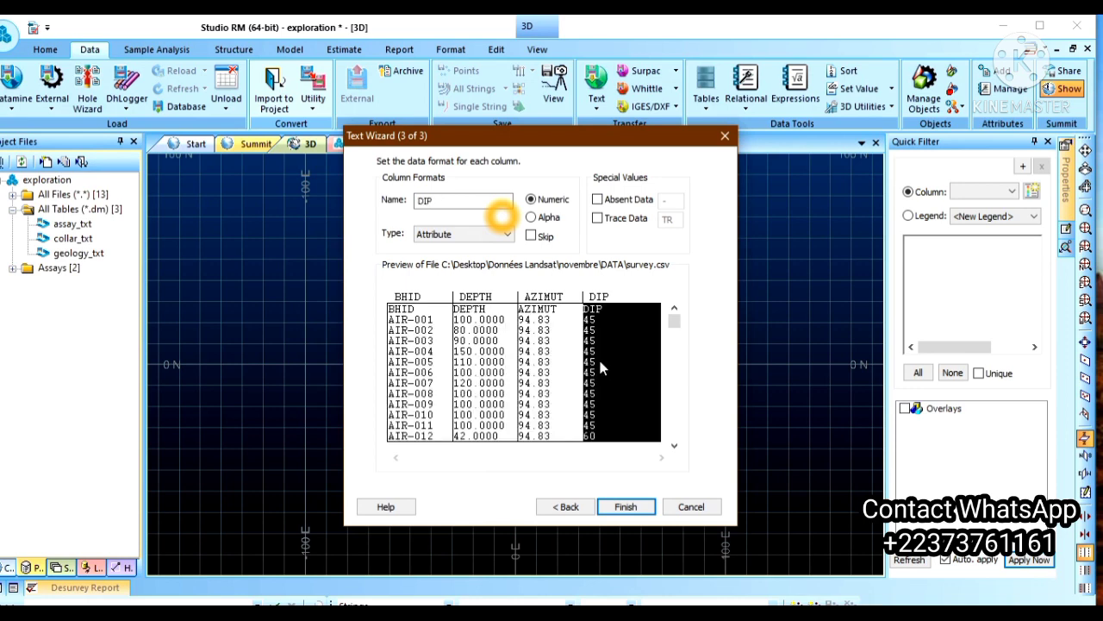
pyautogui.click(625, 505)
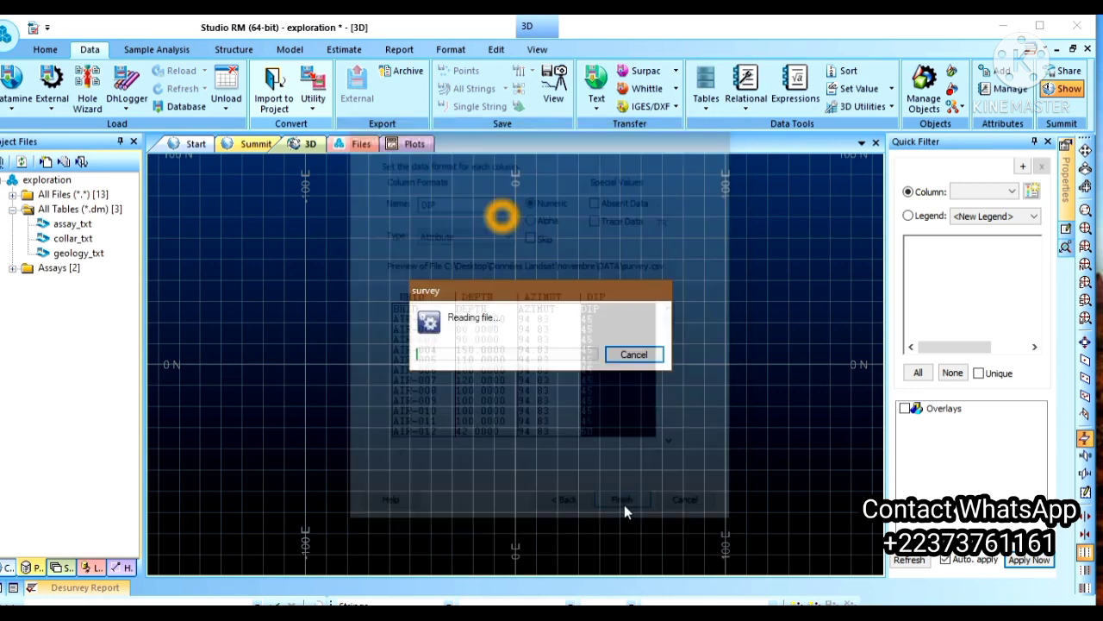
pyautogui.click(576, 479)
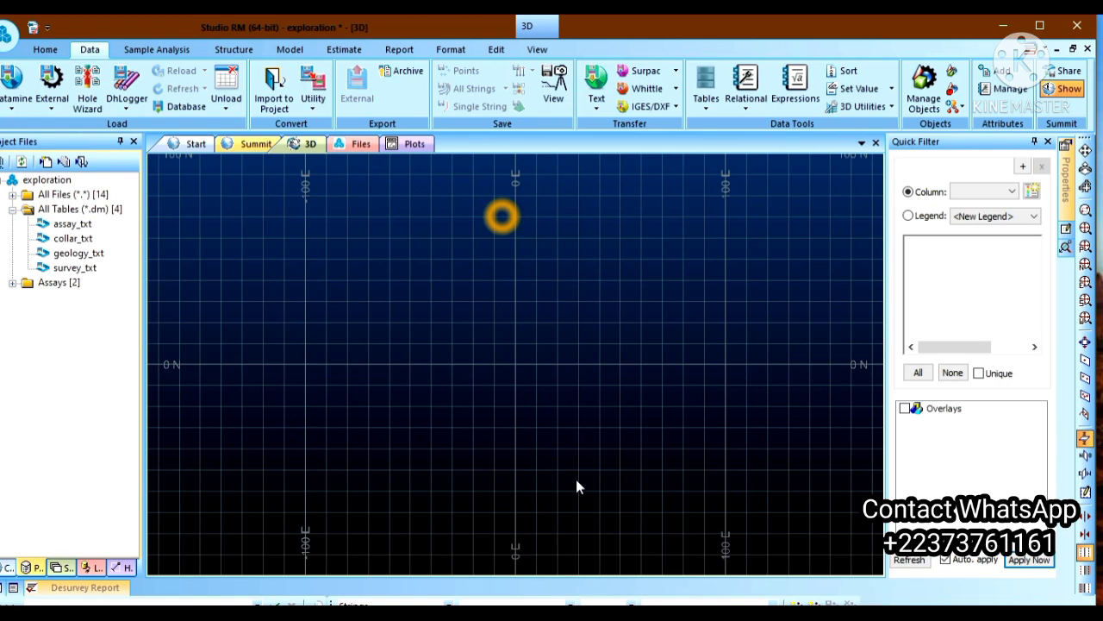
# Check the project's All Files and All Tables folders, examine the assay_txt records in the Datamine Table Editor, and close the editor
pyautogui.click(13, 195)
pyautogui.click(13, 195)
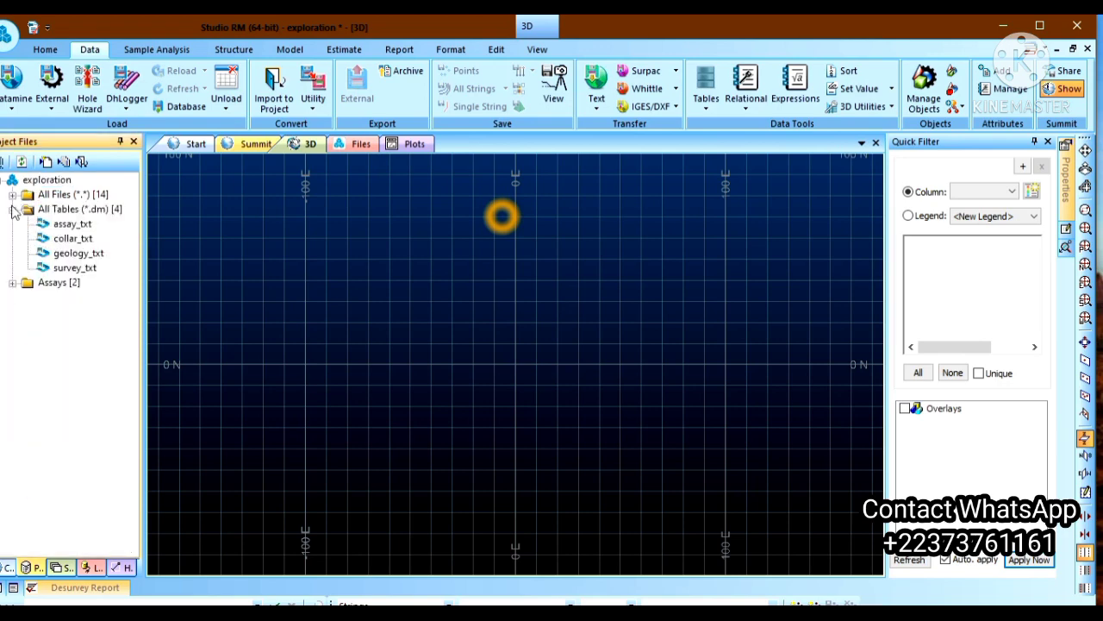
pyautogui.click(13, 210)
pyautogui.click(13, 209)
pyautogui.click(77, 226)
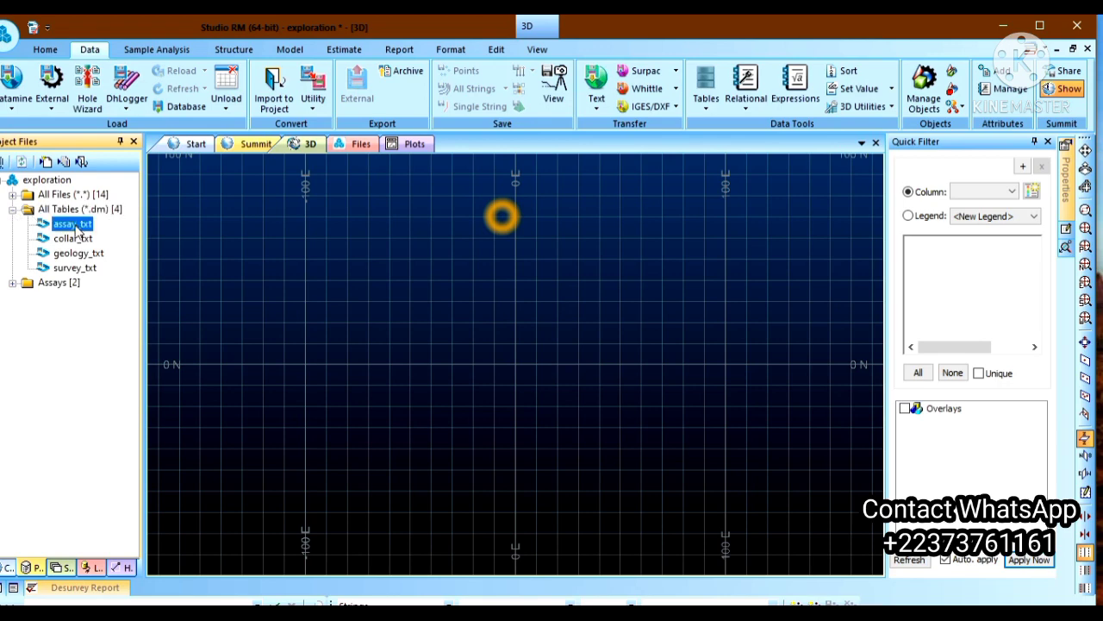
pyautogui.click(77, 238)
pyautogui.click(79, 224)
pyautogui.rightClick(79, 227)
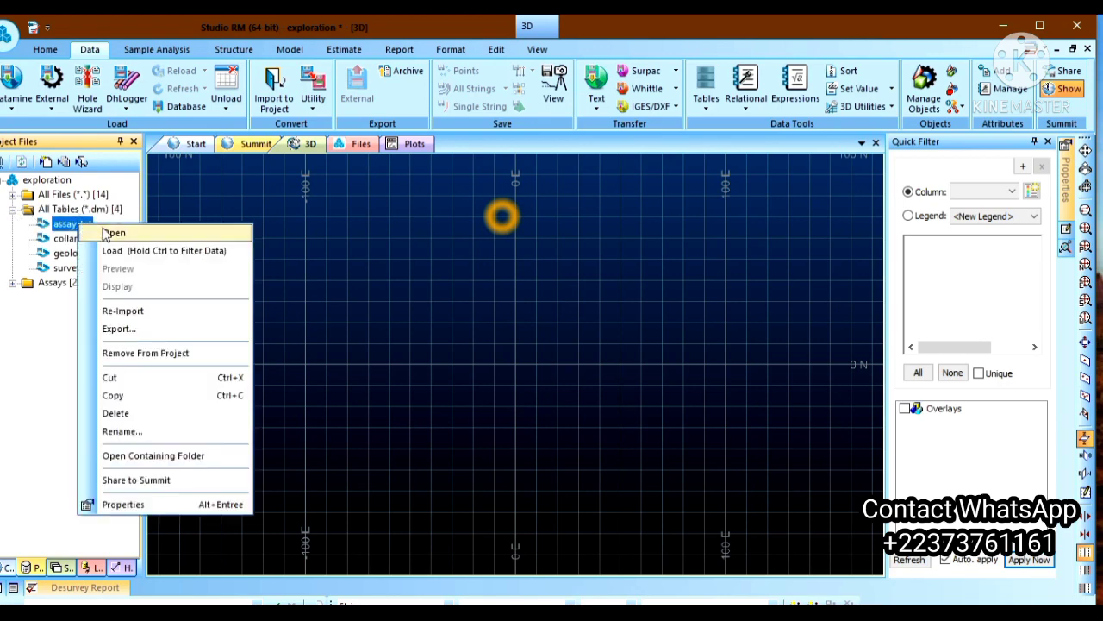
pyautogui.click(114, 233)
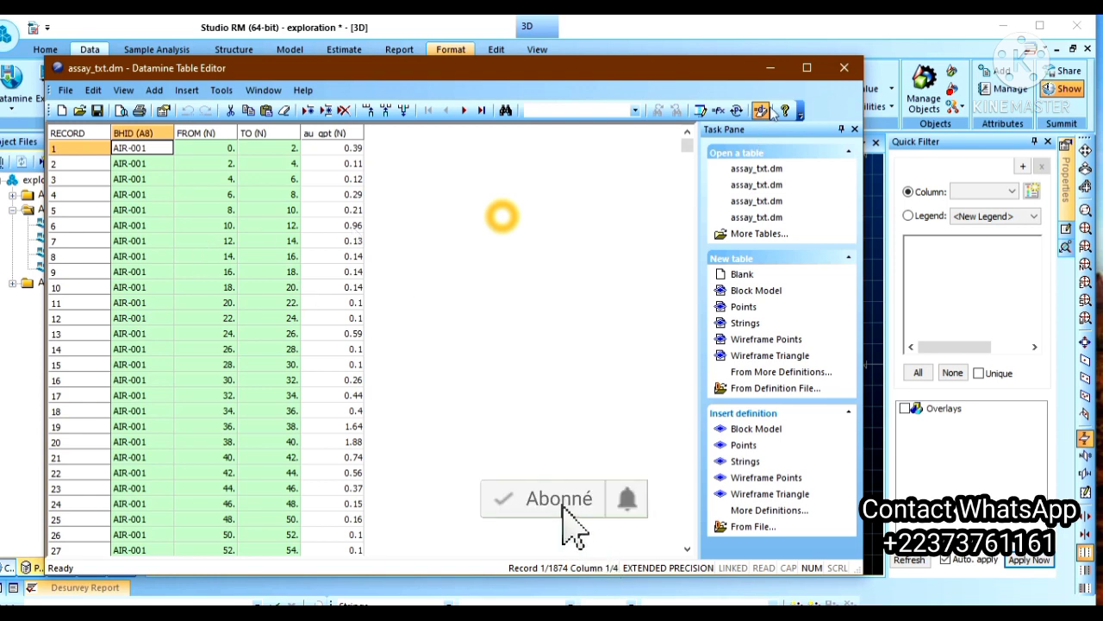
pyautogui.click(846, 70)
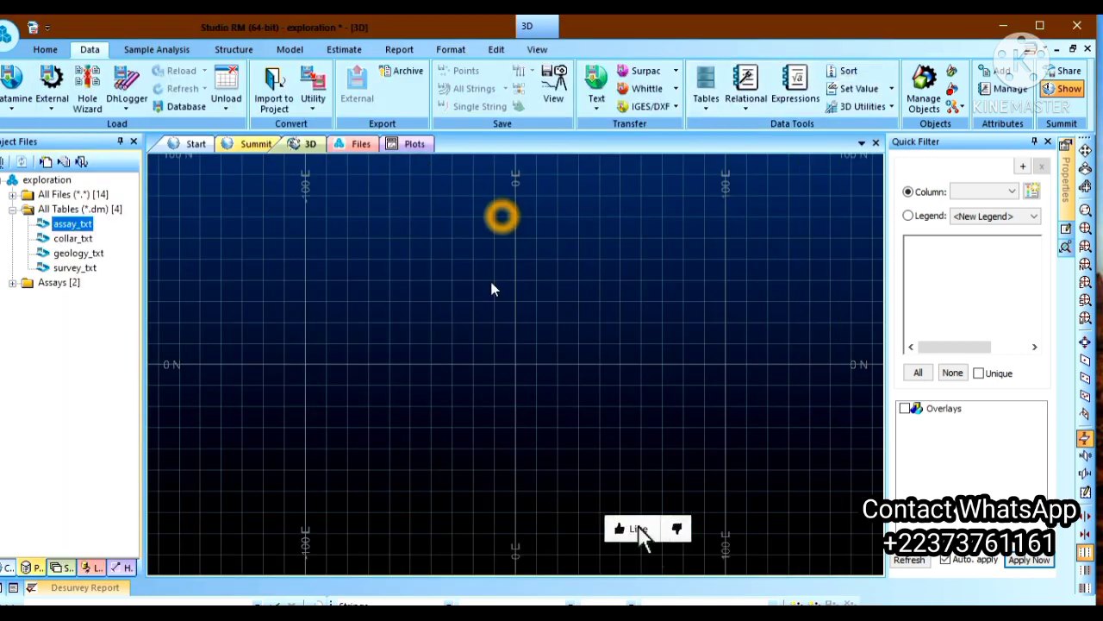